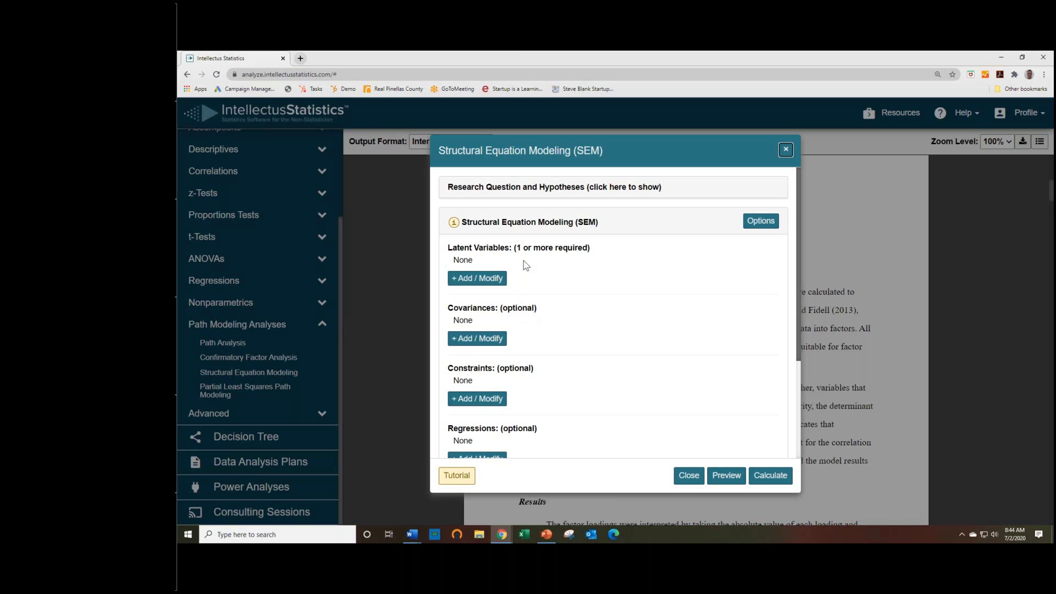
# Start a latent variable, cancel the form, and scroll through the SEM setup.
pyautogui.click(489, 283)
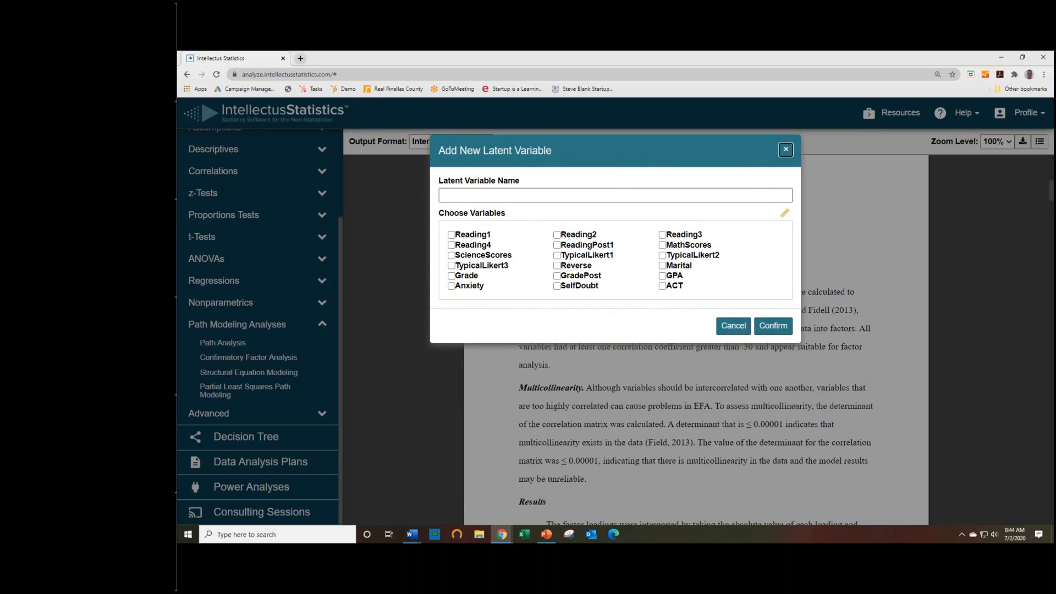
pyautogui.click(510, 198)
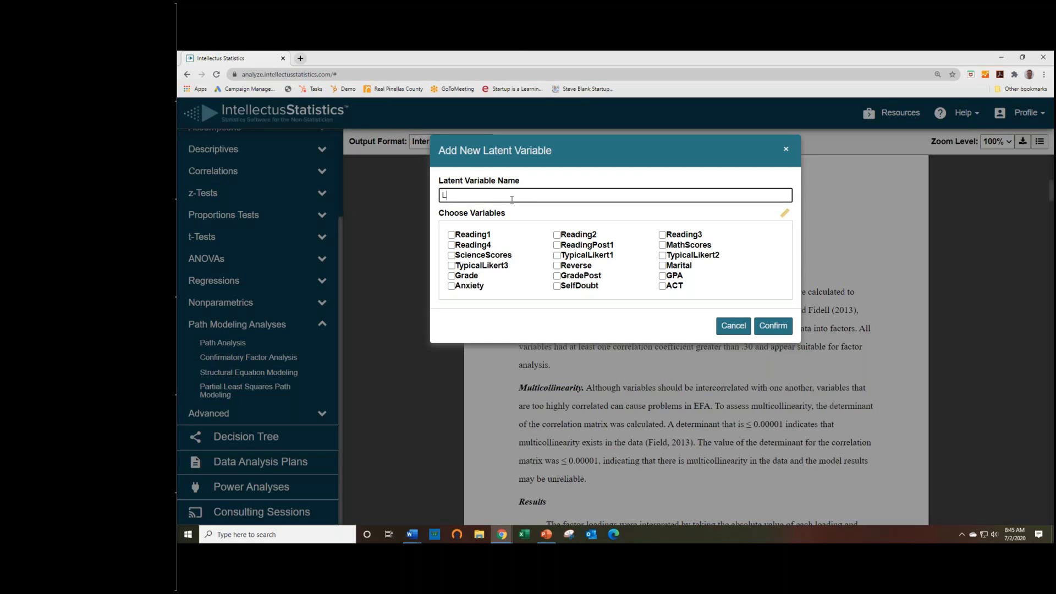
pyautogui.click(727, 328)
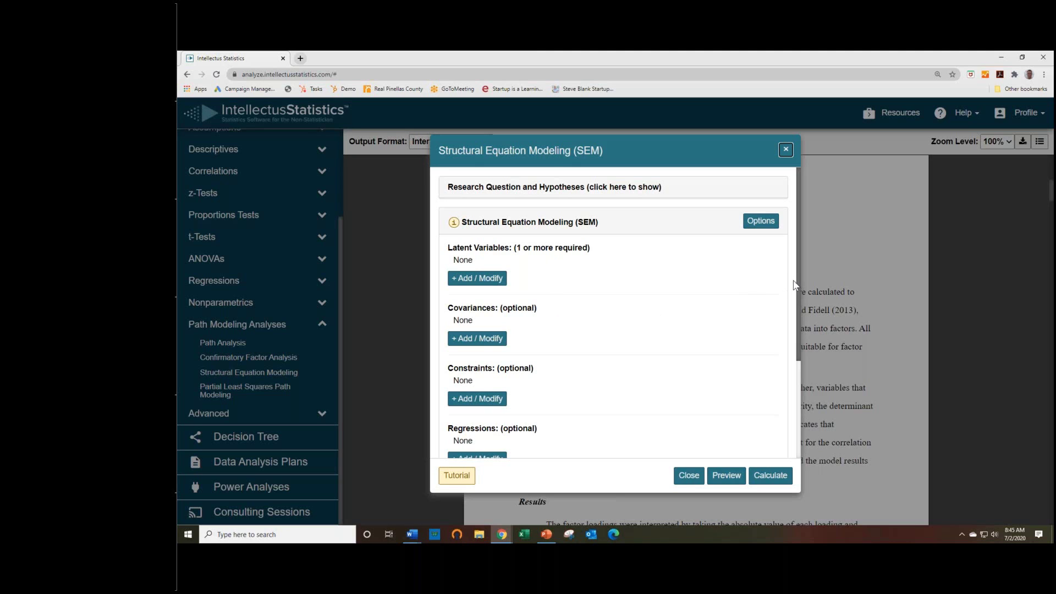
pyautogui.scroll(-1, 795, 306)
pyautogui.scroll(-2, 795, 306)
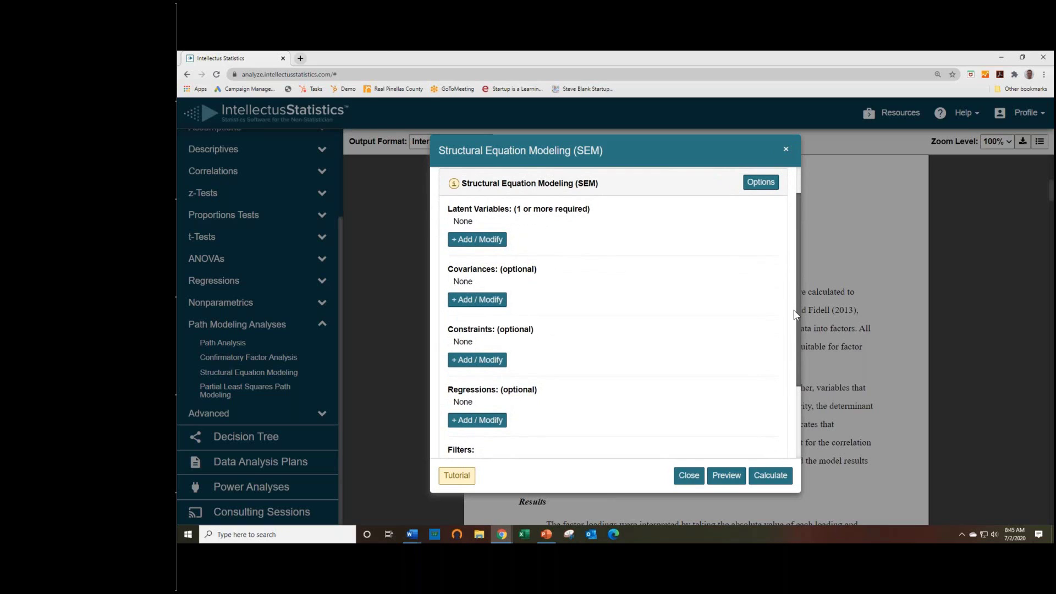
pyautogui.scroll(-1, 795, 313)
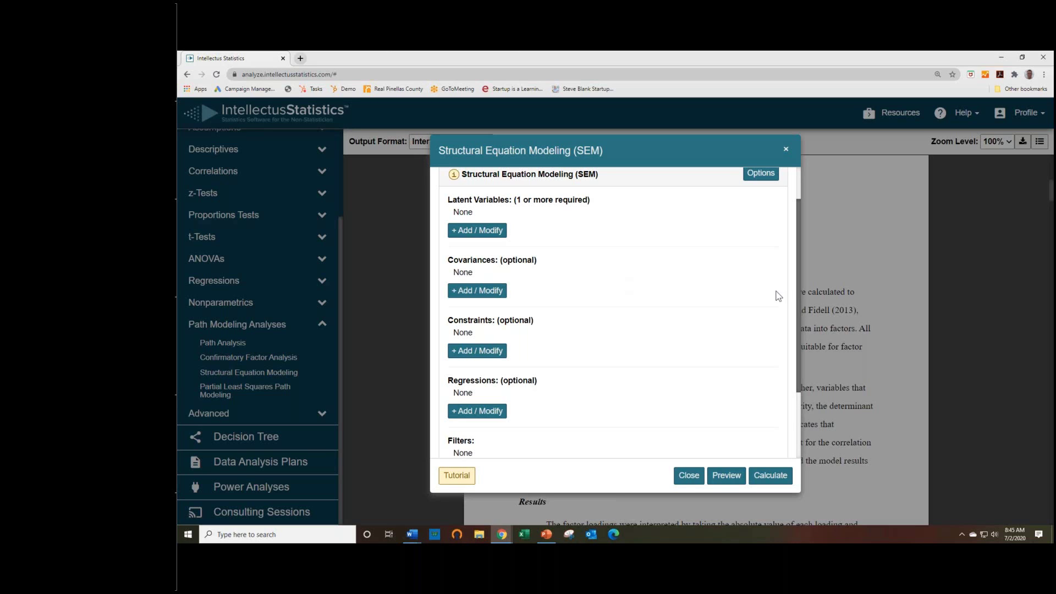
pyautogui.scroll(1, 797, 299)
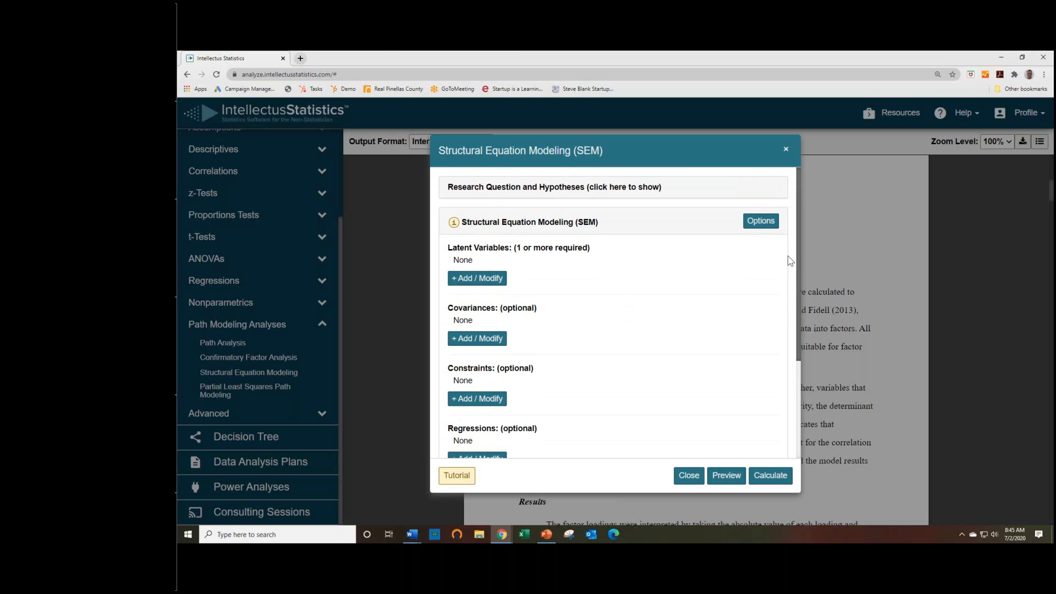
# Define LV1 with indicators Reading1, Reading2 and Reading3.
pyautogui.click(499, 279)
pyautogui.write('LV1')
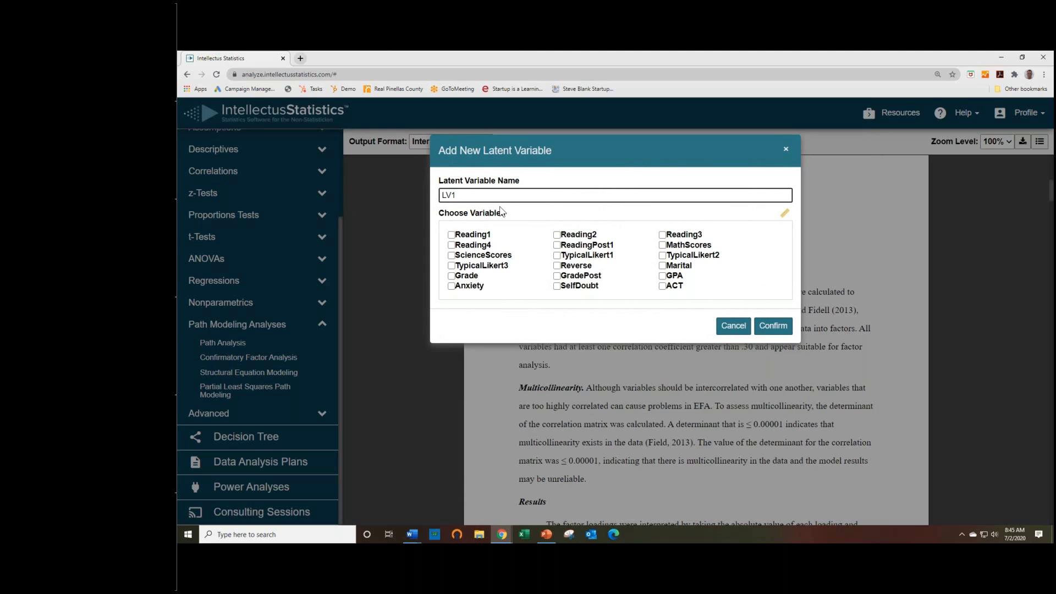
pyautogui.click(473, 236)
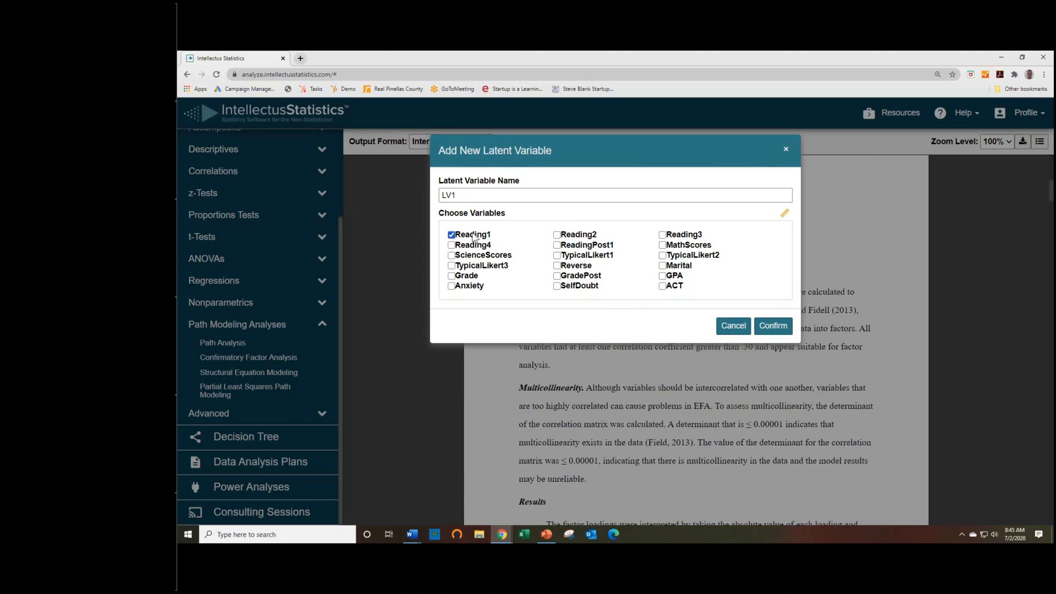
pyautogui.click(577, 237)
pyautogui.click(677, 236)
pyautogui.click(772, 328)
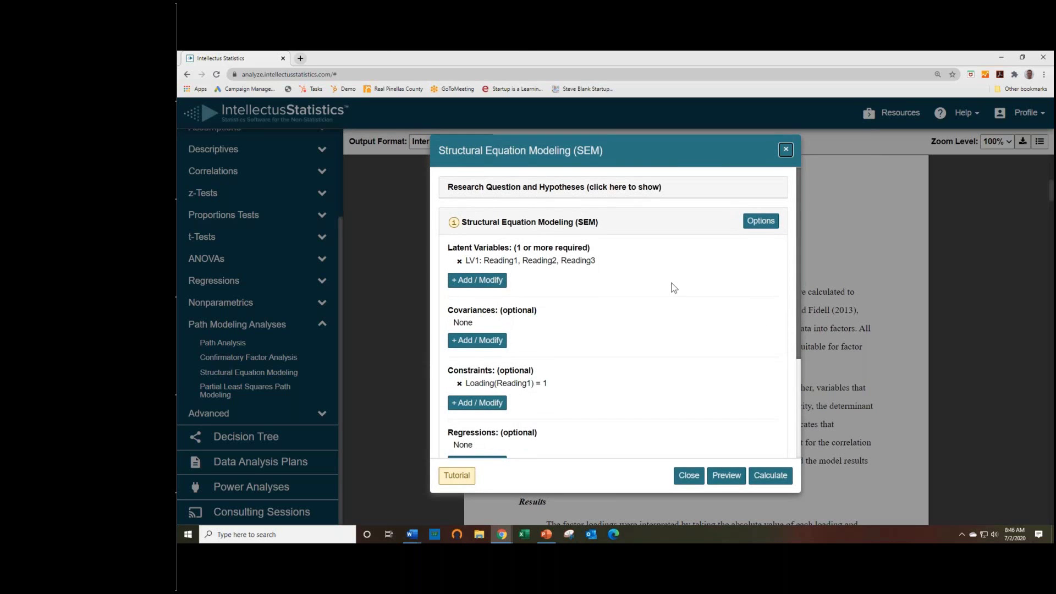
# Define LV2 with indicators Reading4, MathScores and ScienceScores.
pyautogui.click(502, 282)
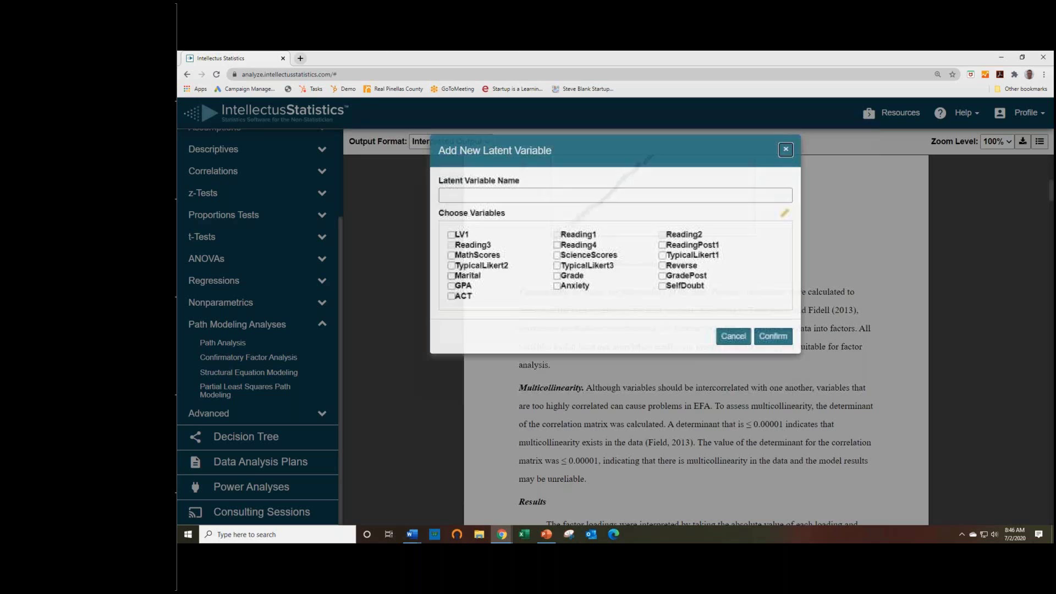
pyautogui.click(489, 200)
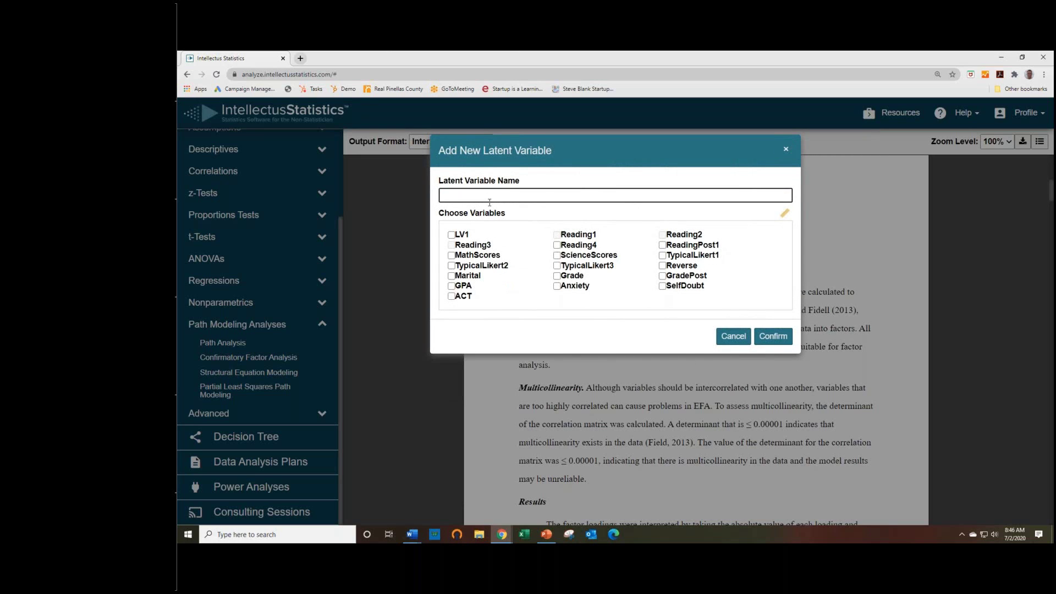
pyautogui.write('LV2')
pyautogui.click(587, 246)
pyautogui.click(485, 257)
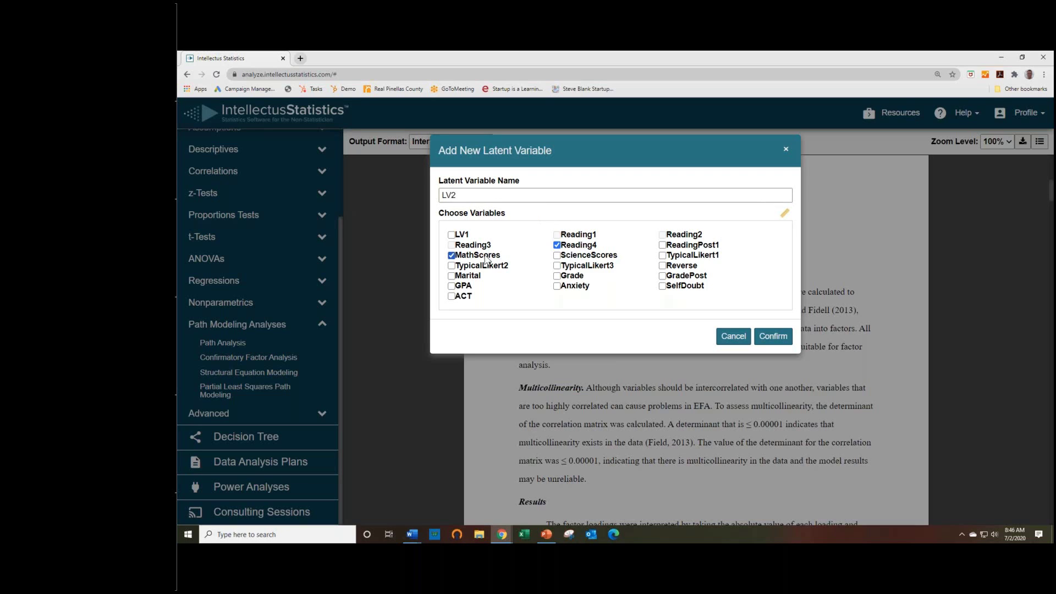
pyautogui.click(557, 257)
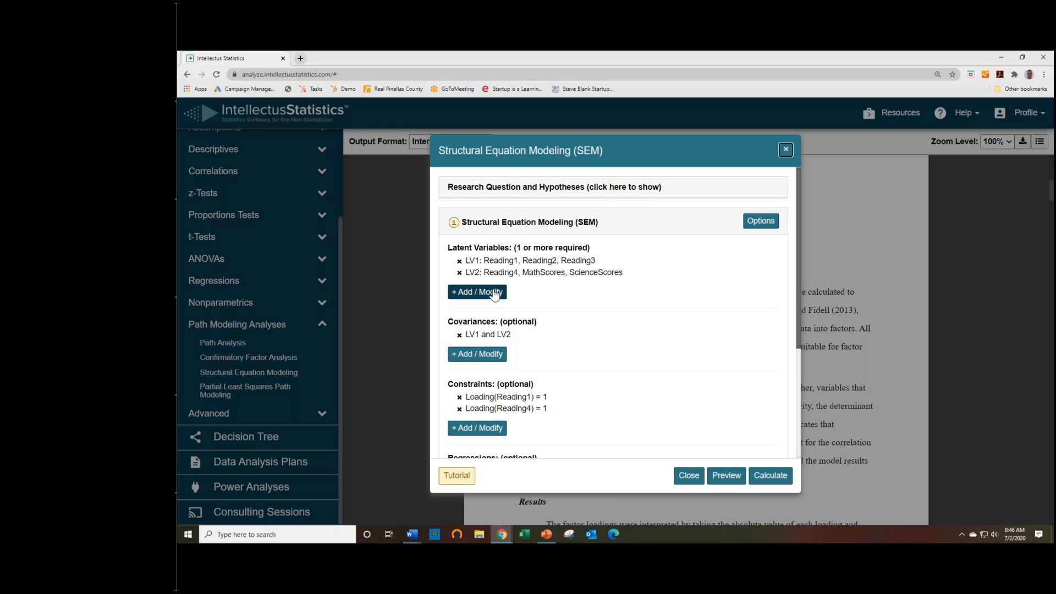
# Define LV3 with indicators TypicalLikert2 and TypicalLikert3, then review the updated setup.
pyautogui.click(494, 293)
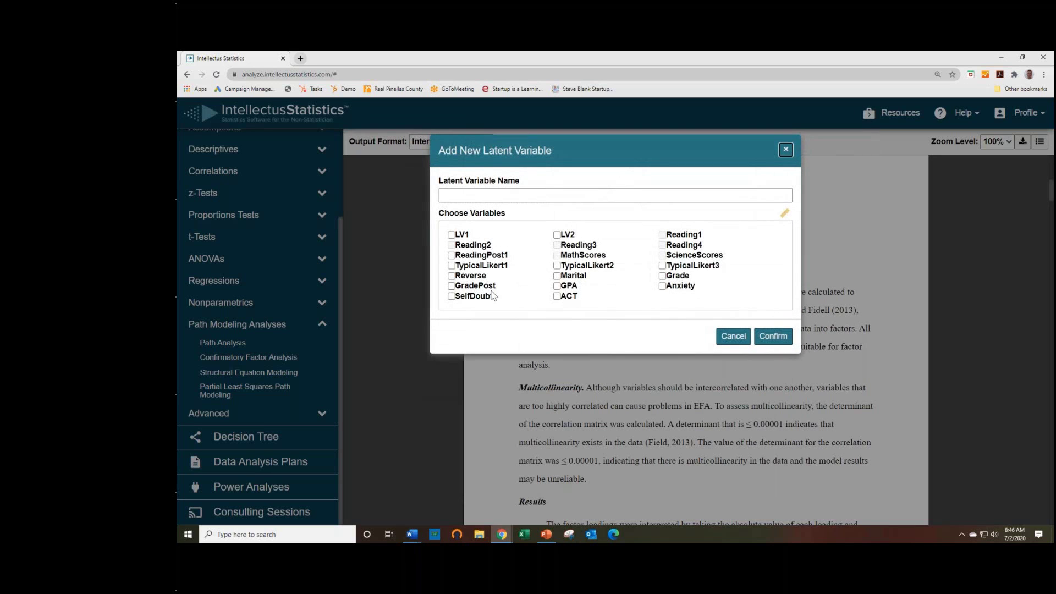
pyautogui.click(513, 197)
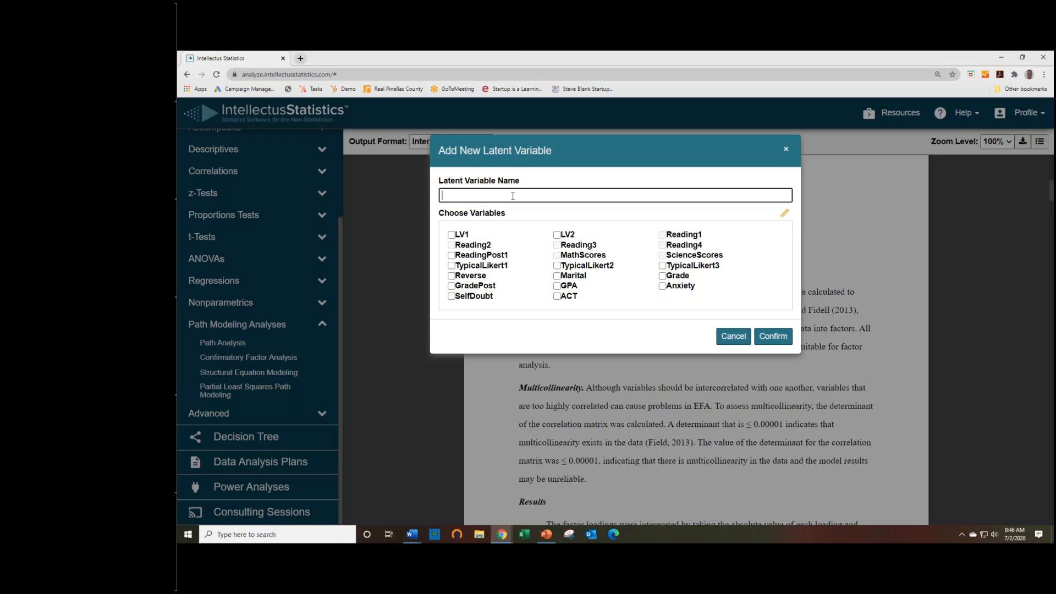
pyautogui.write('LV3')
pyautogui.click(581, 269)
pyautogui.click(693, 267)
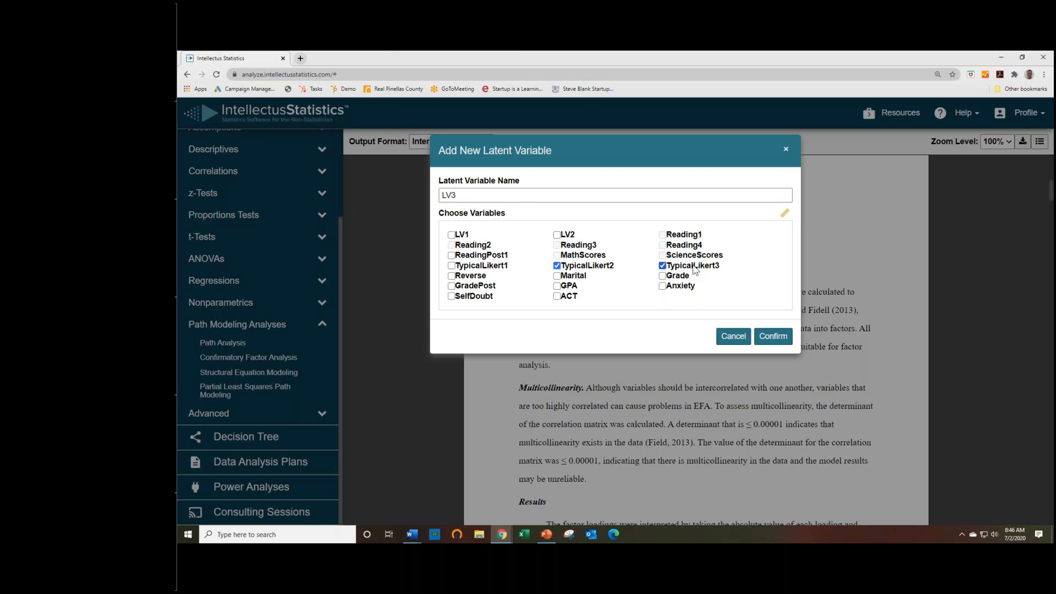
pyautogui.click(773, 336)
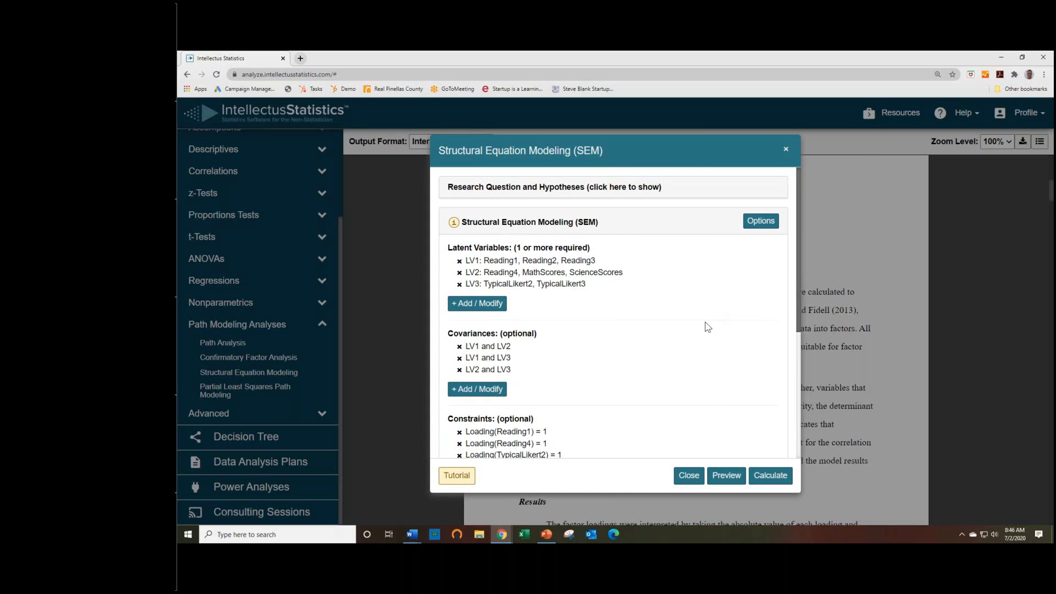
pyautogui.moveTo(796, 305); pyautogui.dragTo(795, 384)
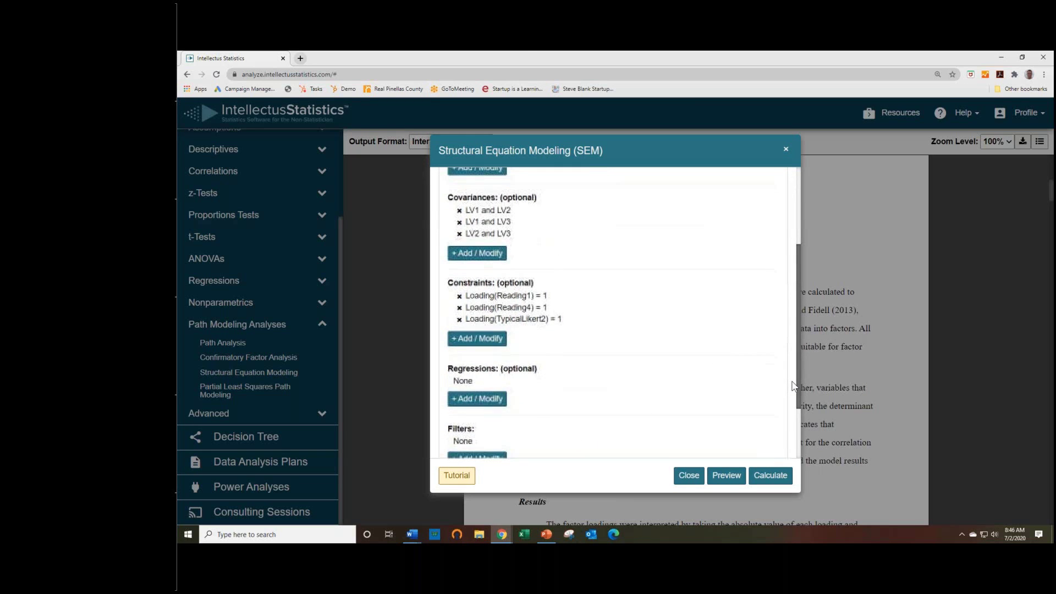
# Preview the model and page to Model Fit Indices: GFI 0.744, CFI 0.930, RMSEA 0.279.
pyautogui.click(721, 475)
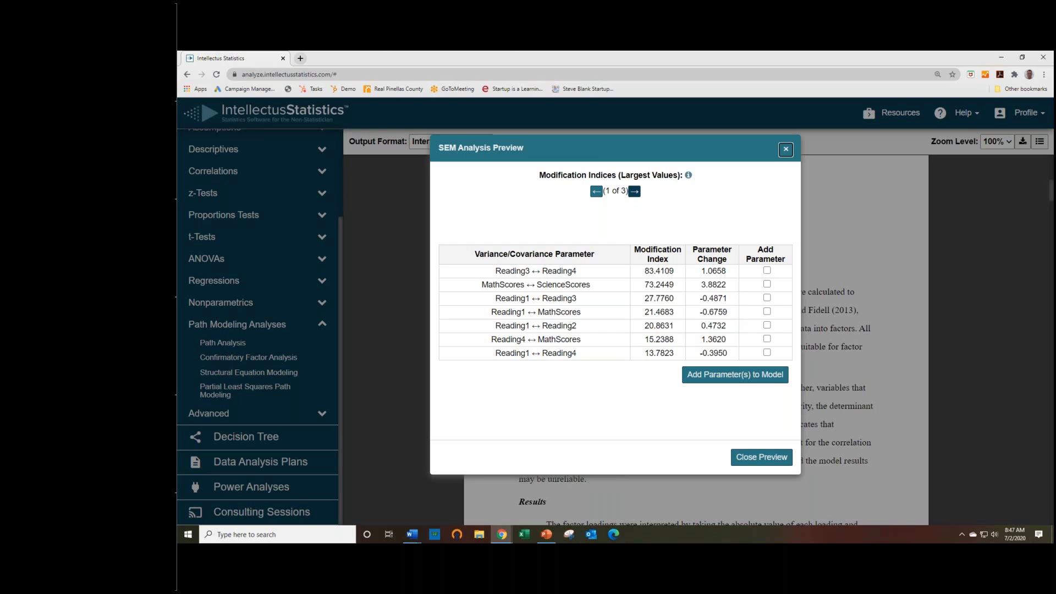
pyautogui.click(634, 191)
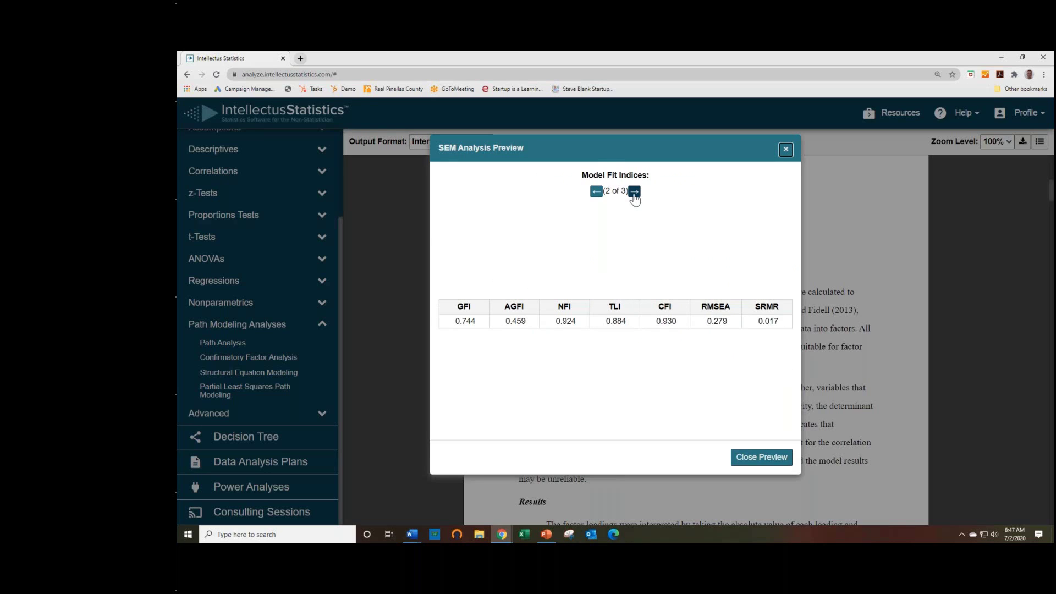
pyautogui.moveTo(455, 307)
pyautogui.moveTo(614, 308)
# Advance to page 3, the node diagram of LV1–LV3 with loadings and covariances.
pyautogui.click(635, 192)
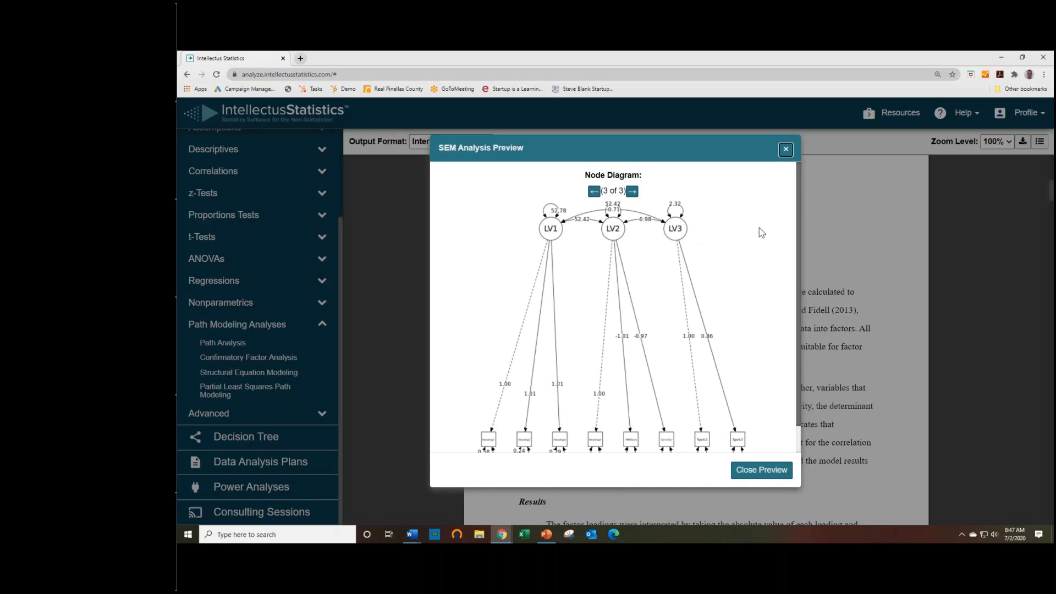
pyautogui.click(744, 235)
pyautogui.moveTo(796, 235)
pyautogui.mouseDown()
pyautogui.moveTo(798, 249)
pyautogui.moveTo(795, 235)
pyautogui.mouseUp()
# Return to the SEM setup and add the regression LV1 ~ LV2 in Regression Paths.
pyautogui.click(768, 469)
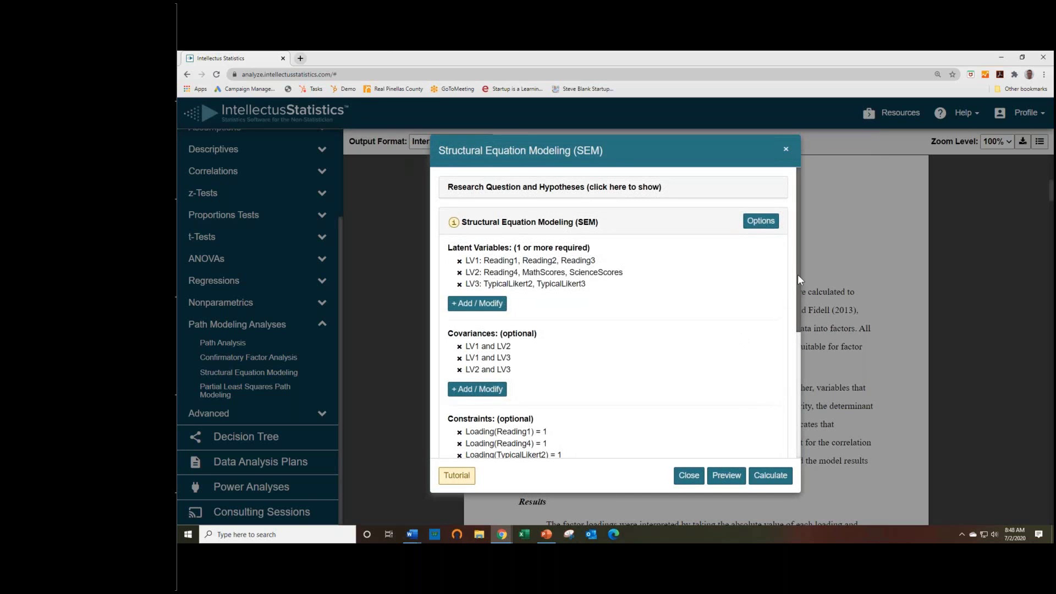
pyautogui.scroll(-2, 784, 329)
pyautogui.scroll(-1, 784, 329)
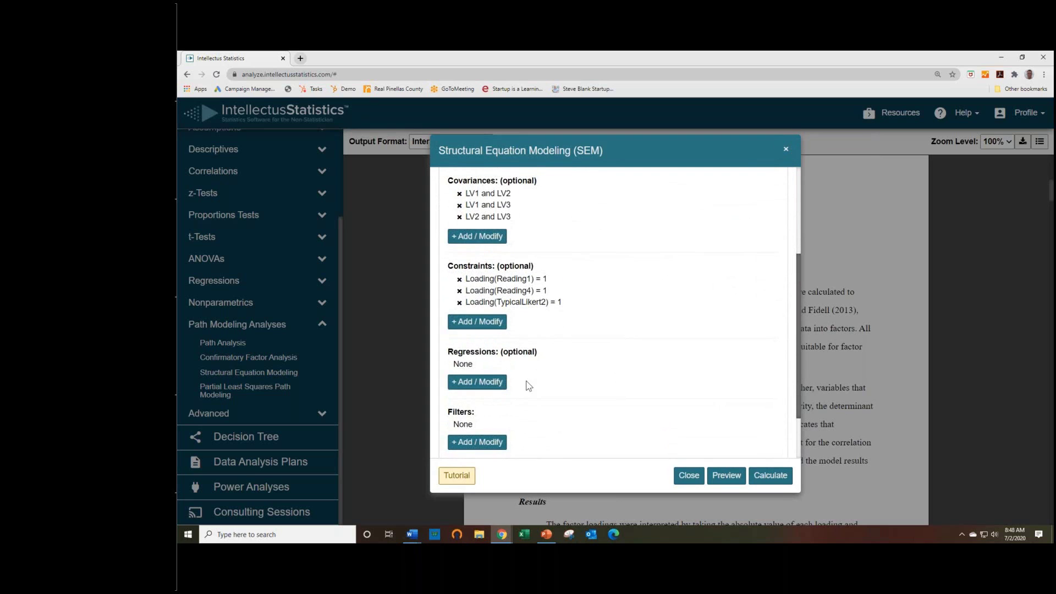
pyautogui.click(486, 383)
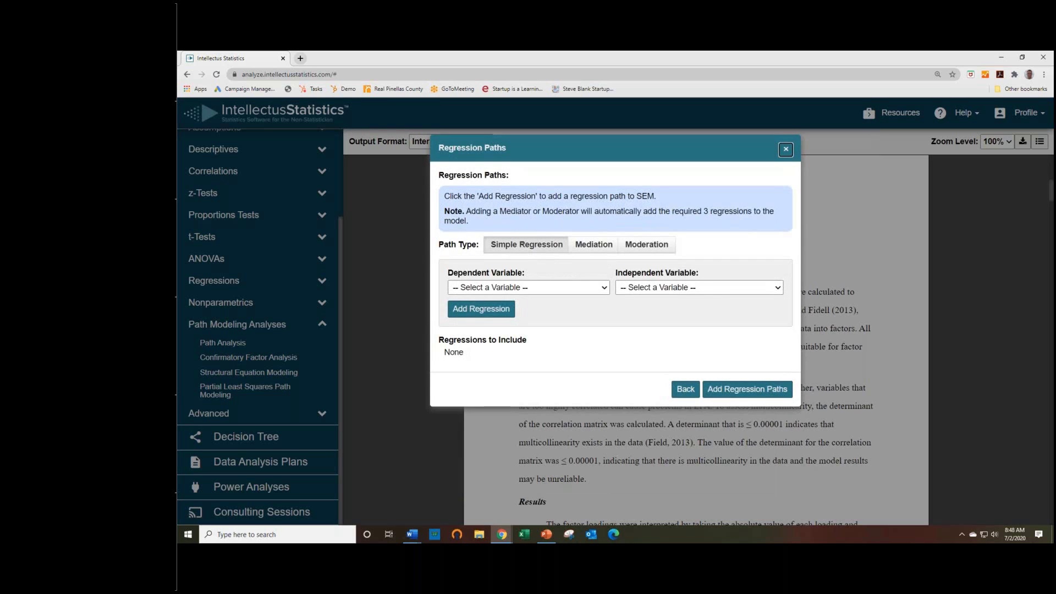
pyautogui.click(547, 287)
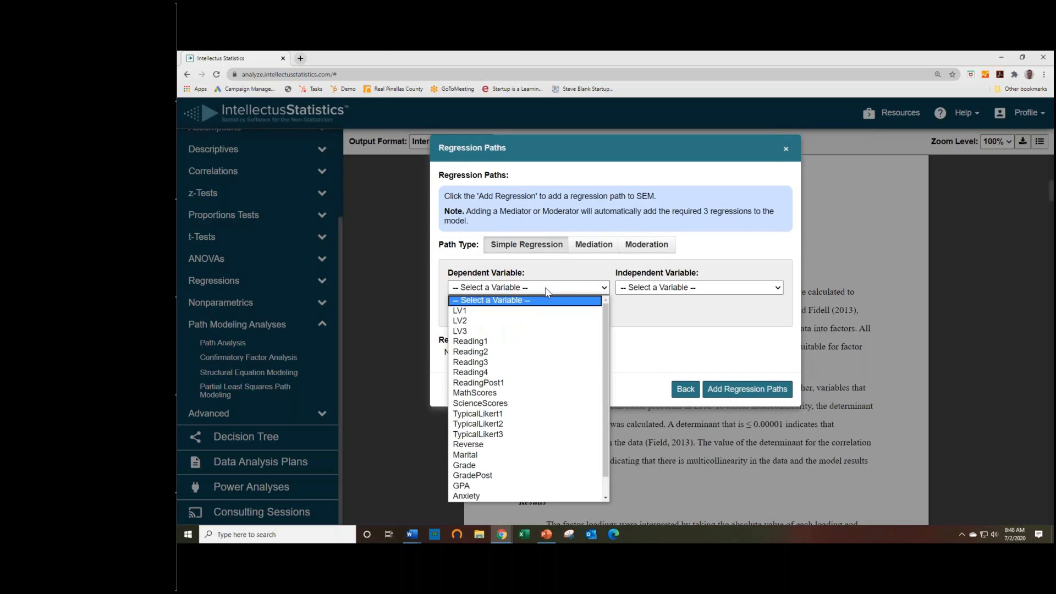
pyautogui.click(500, 311)
pyautogui.click(656, 288)
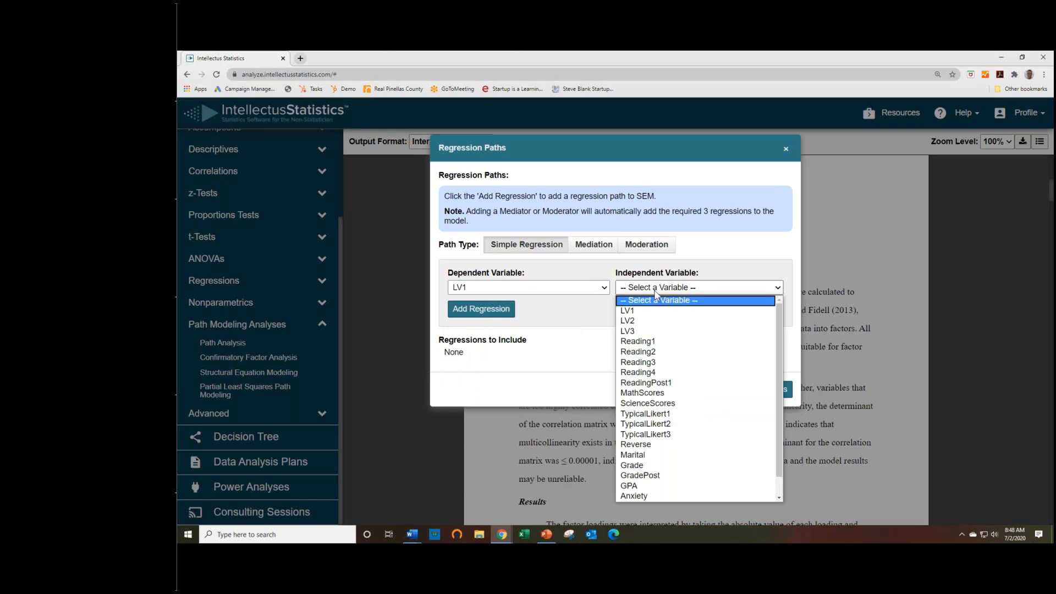
pyautogui.click(638, 322)
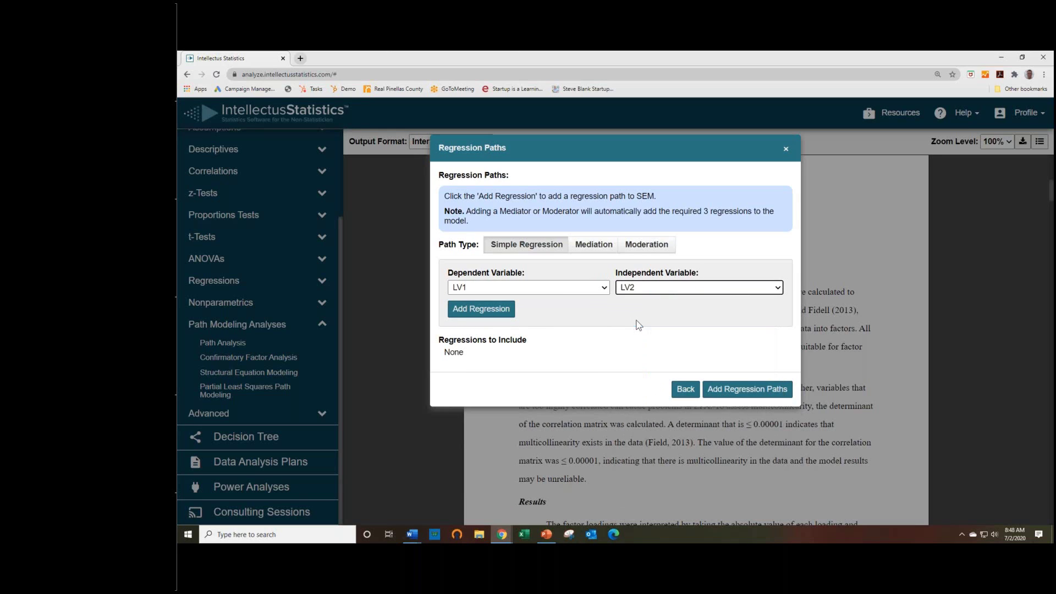
pyautogui.click(498, 311)
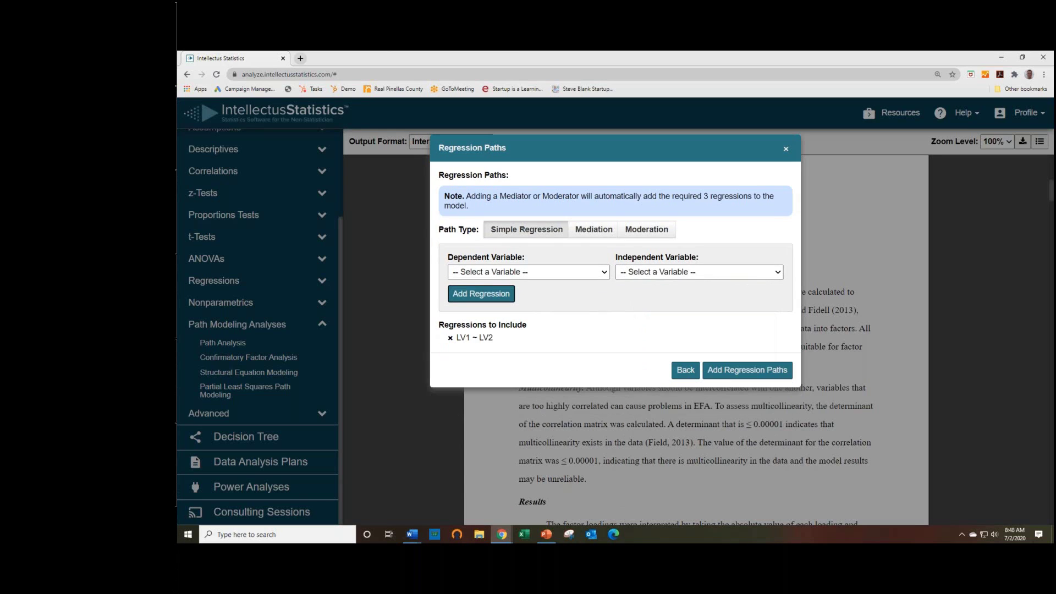
# Add the regression LV1 ~ LV3 and apply both paths to the model.
pyautogui.click(499, 273)
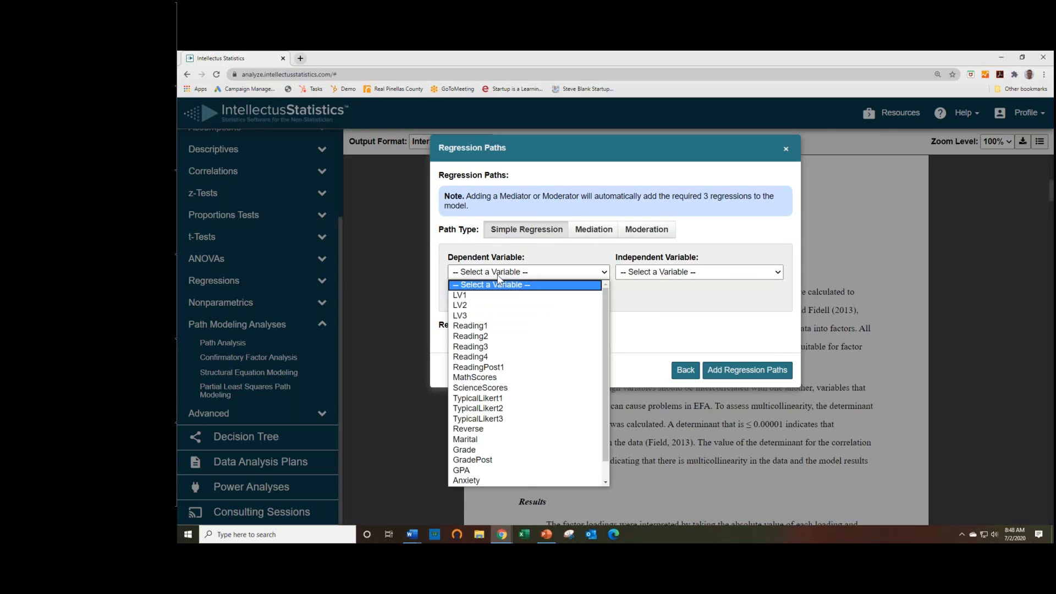
pyautogui.click(481, 297)
pyautogui.click(673, 275)
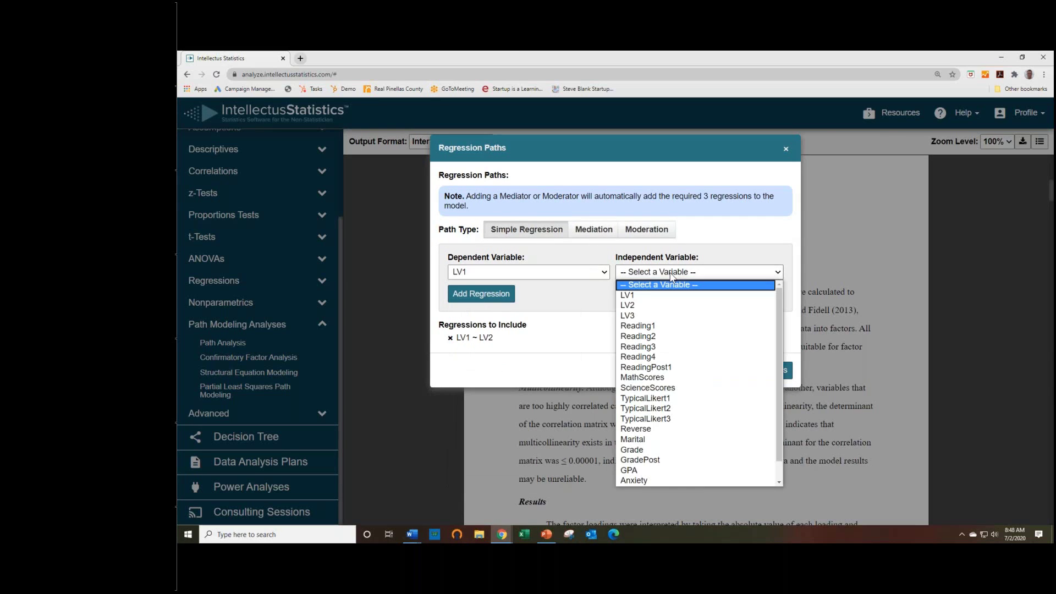
pyautogui.click(635, 317)
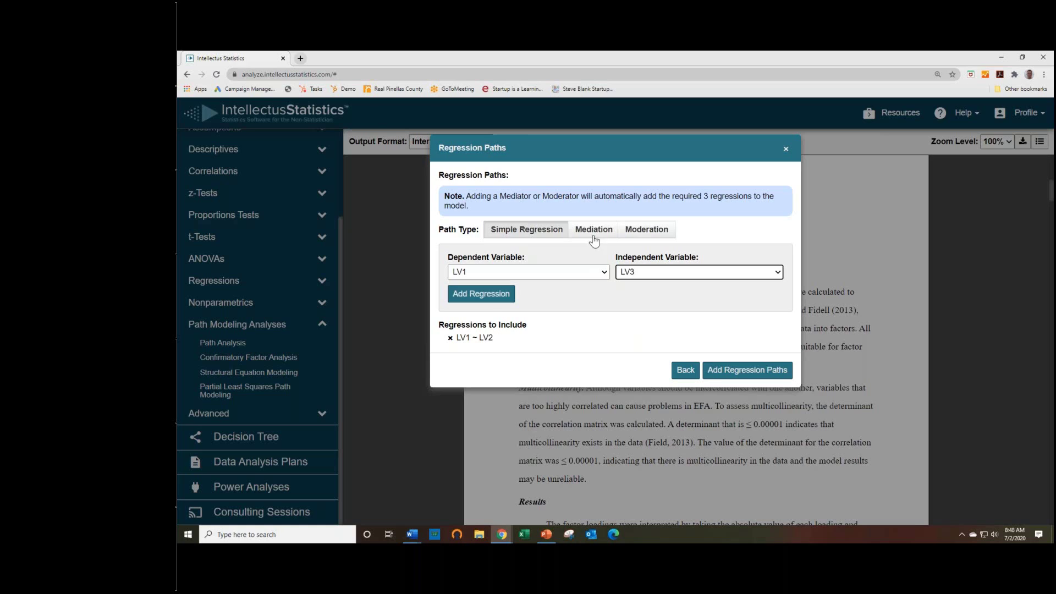
pyautogui.click(498, 300)
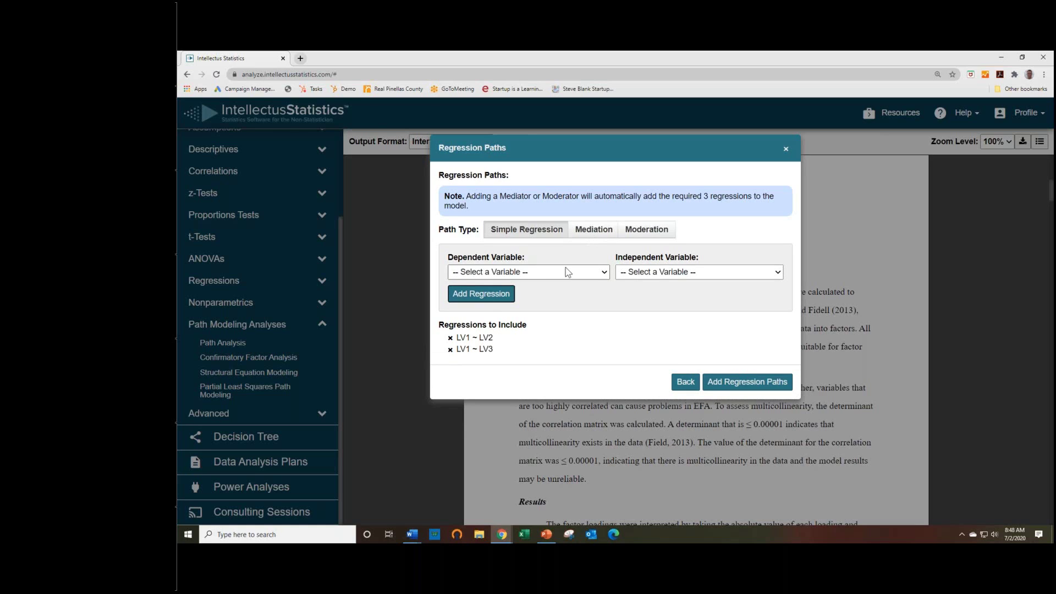
pyautogui.click(593, 237)
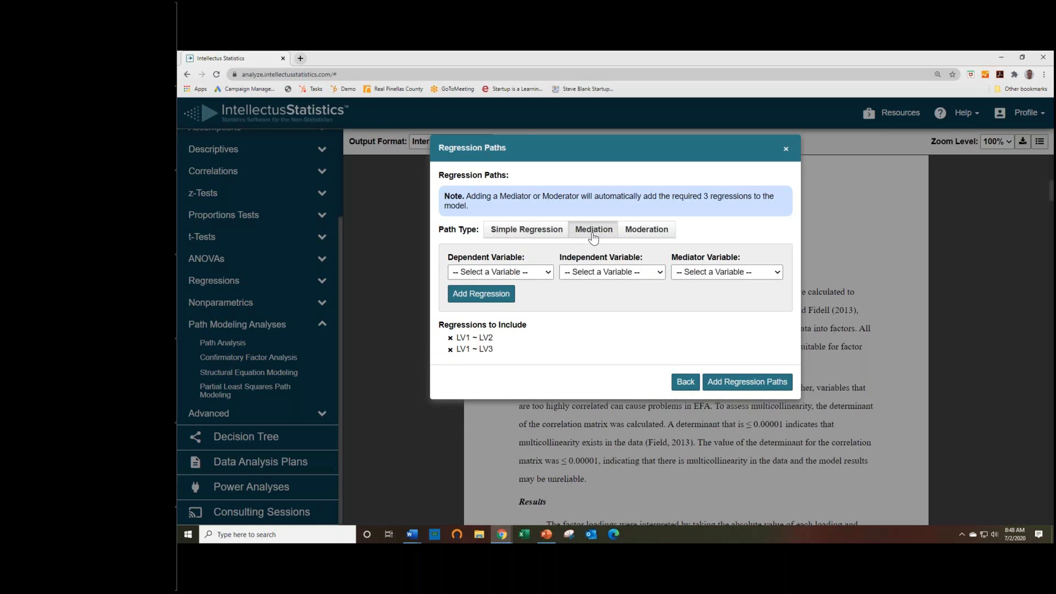
pyautogui.click(644, 240)
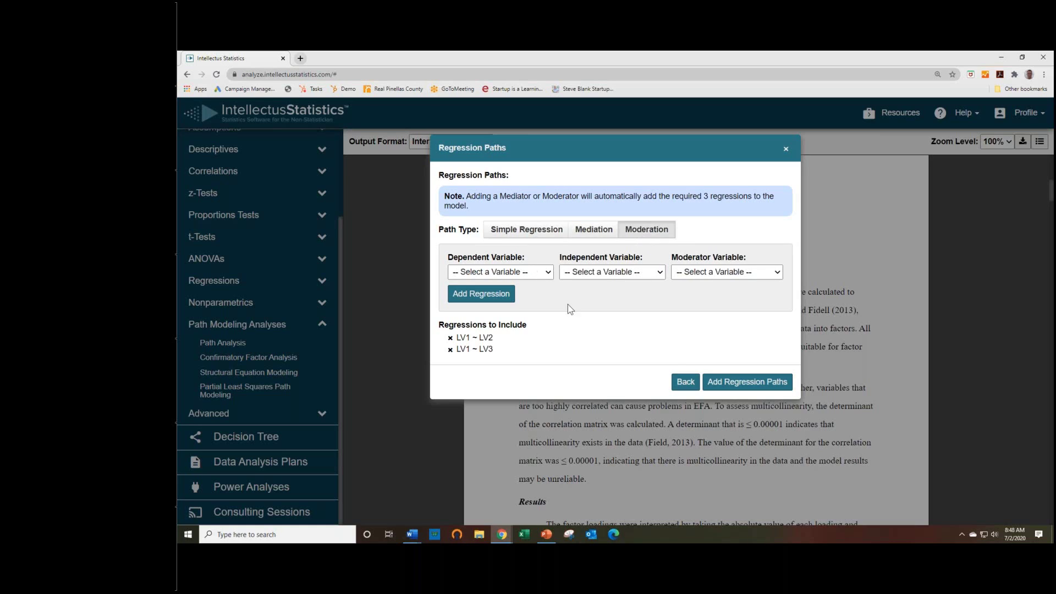
pyautogui.click(736, 385)
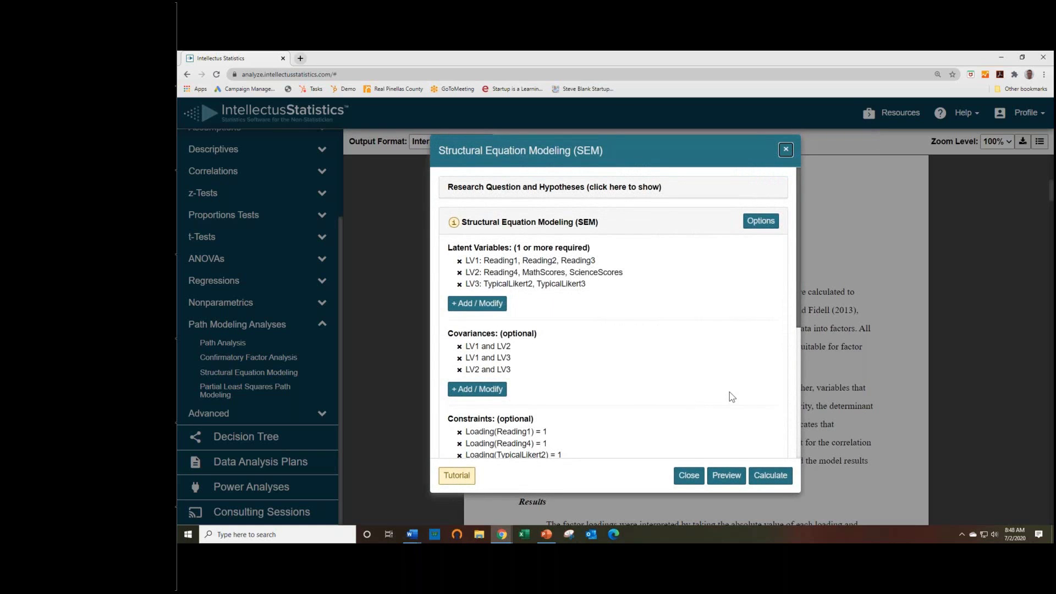
pyautogui.click(727, 476)
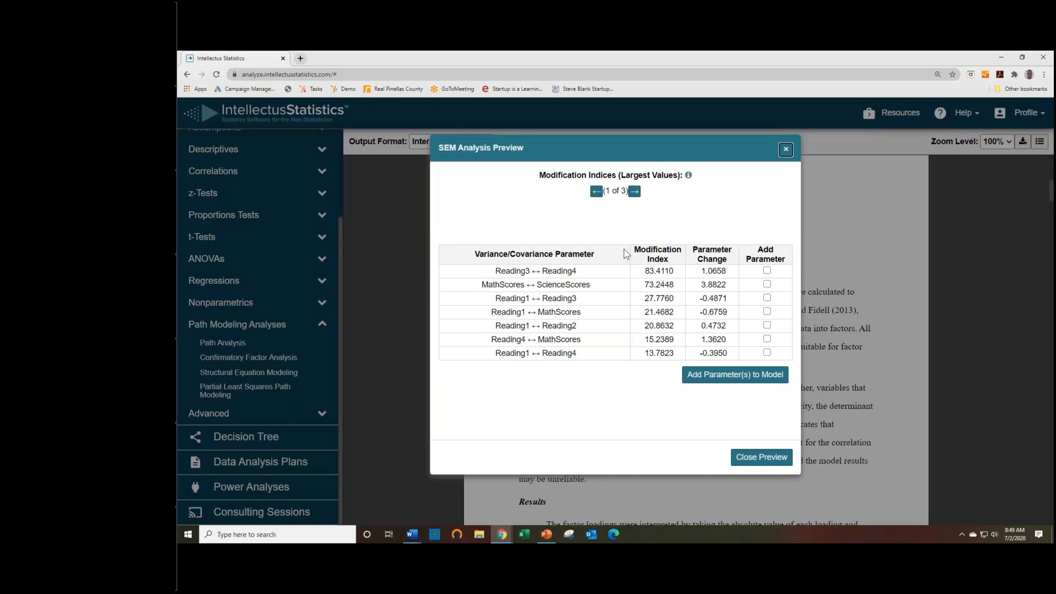
pyautogui.click(636, 192)
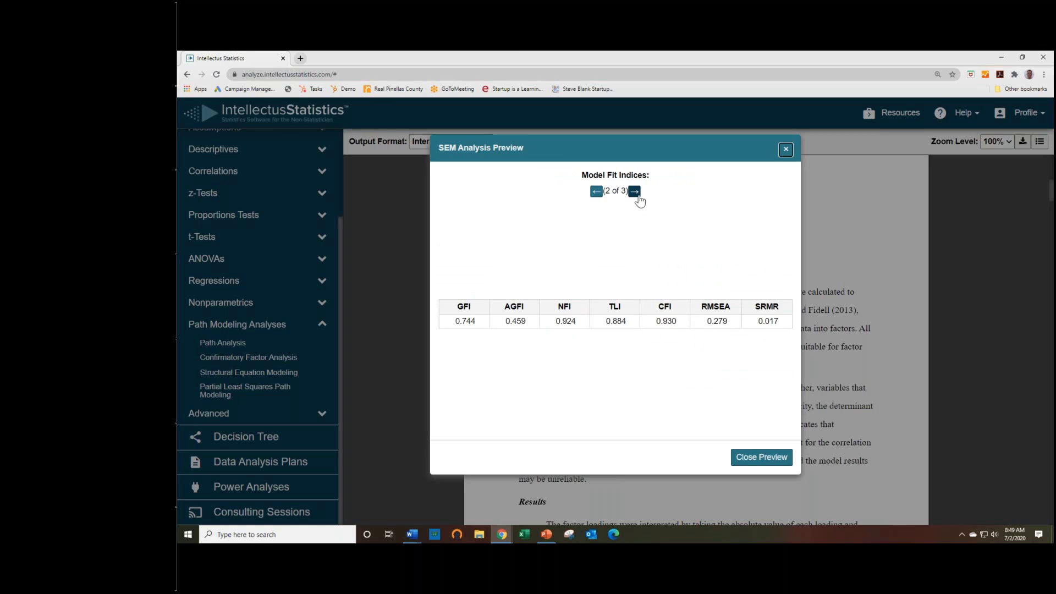
pyautogui.click(636, 193)
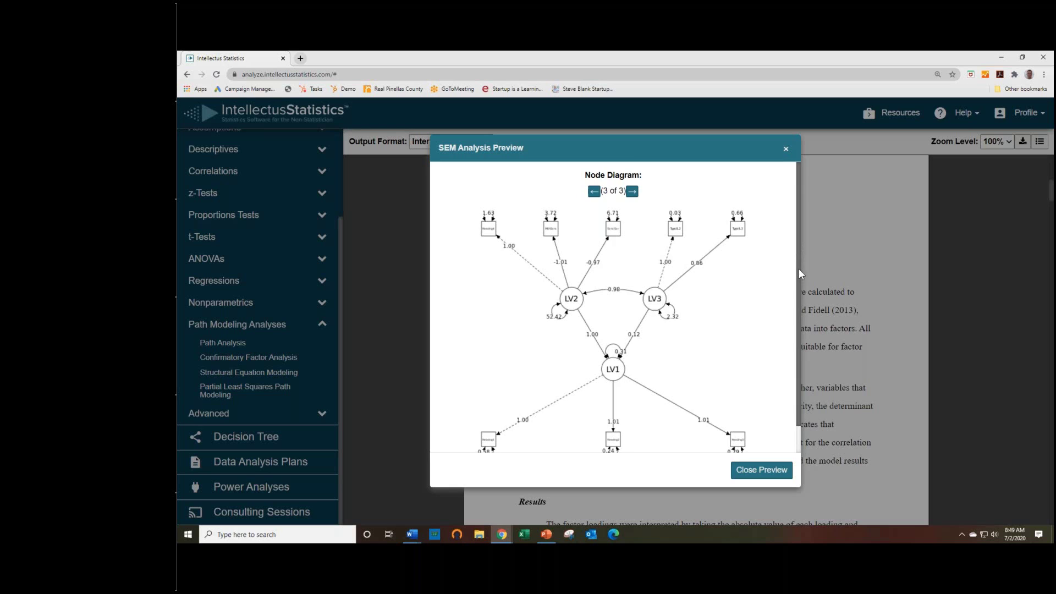
pyautogui.moveTo(799, 268); pyautogui.dragTo(797, 308)
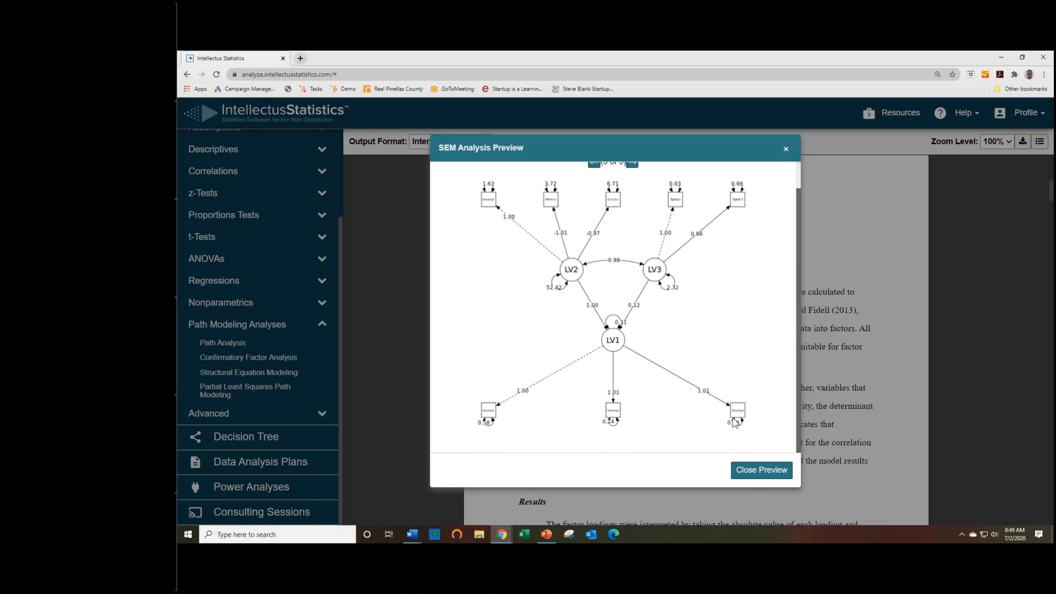
pyautogui.click(756, 477)
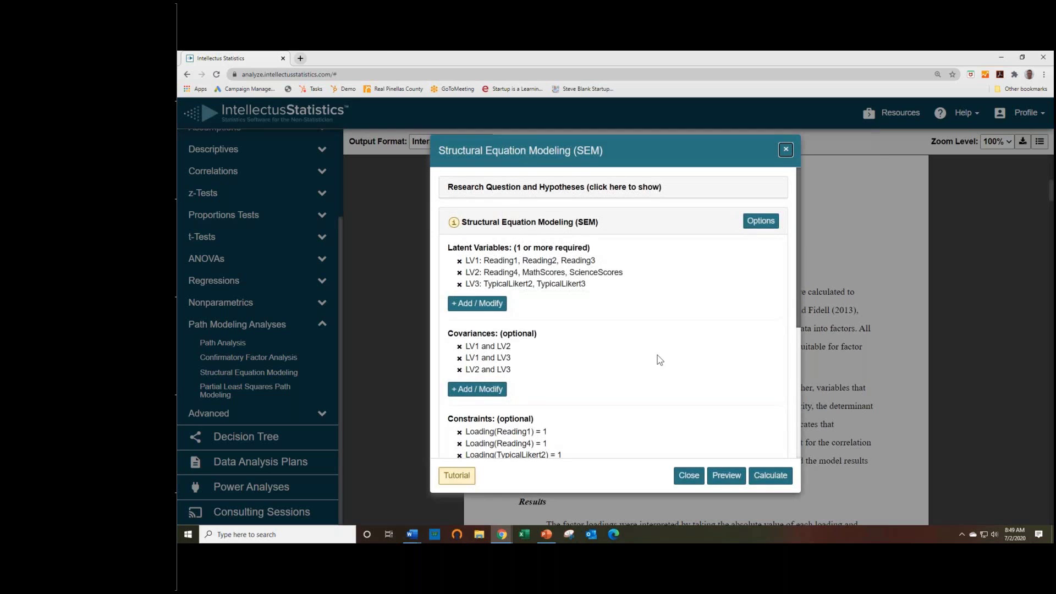
# Delete the LV1 ~ LV2 and LV1 ~ LV3 regressions and preview the modification indices.
pyautogui.tripleClick(567, 357)
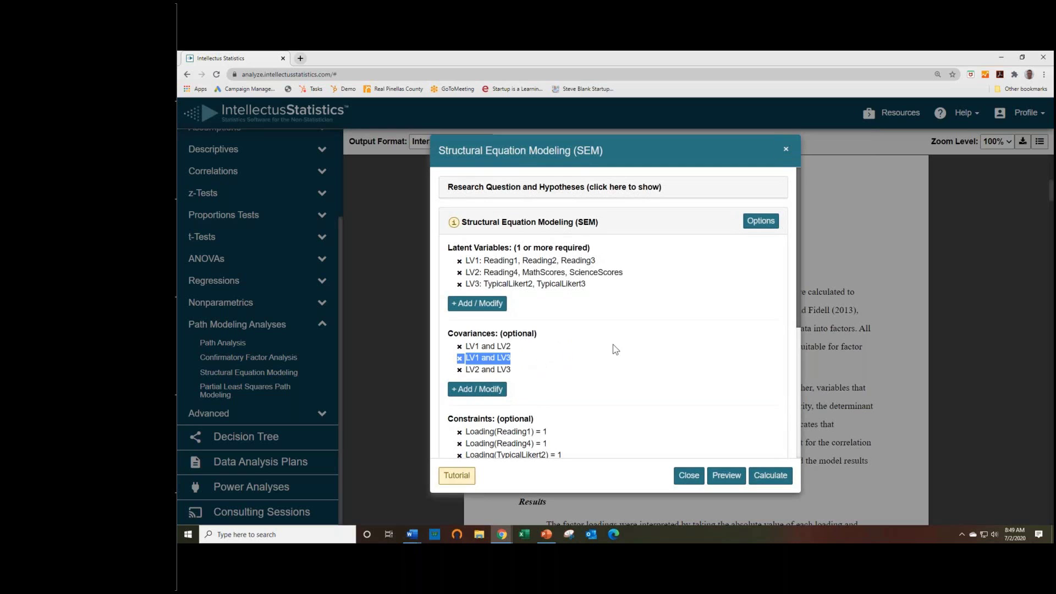
pyautogui.moveTo(797, 296); pyautogui.dragTo(799, 399)
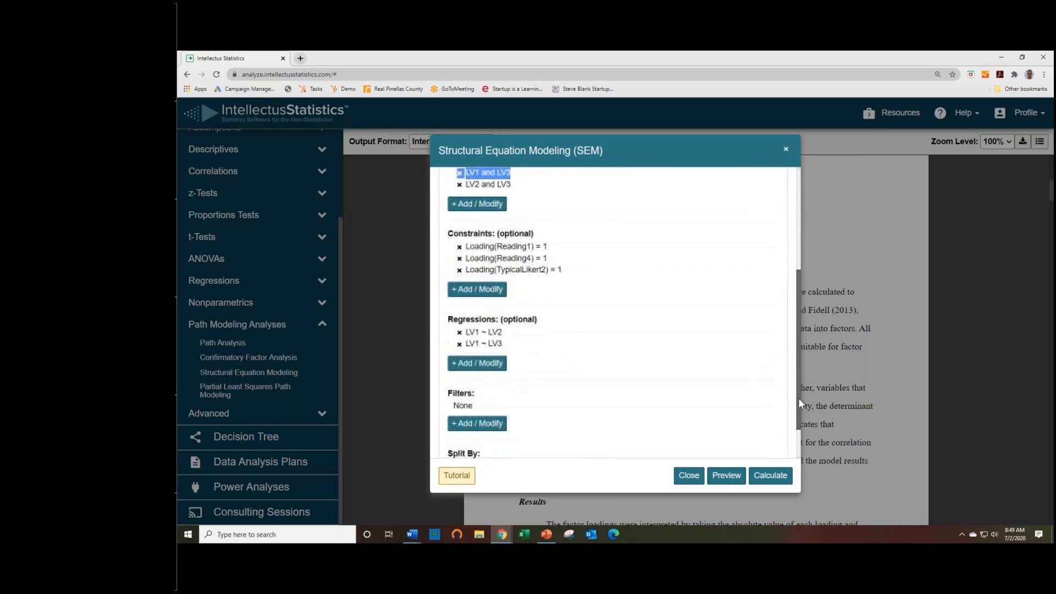
pyautogui.click(459, 332)
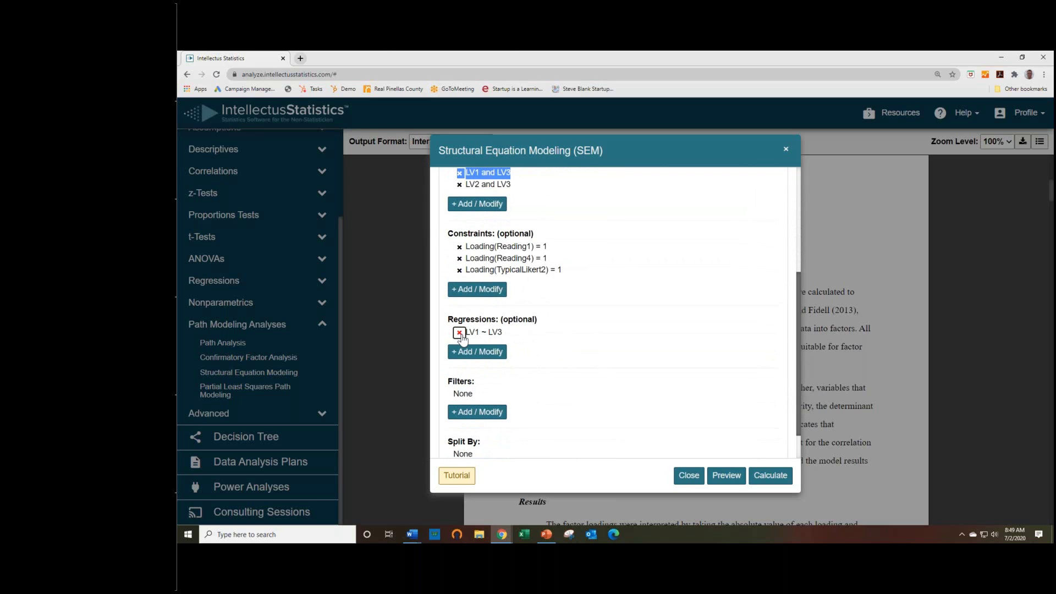
pyautogui.click(459, 332)
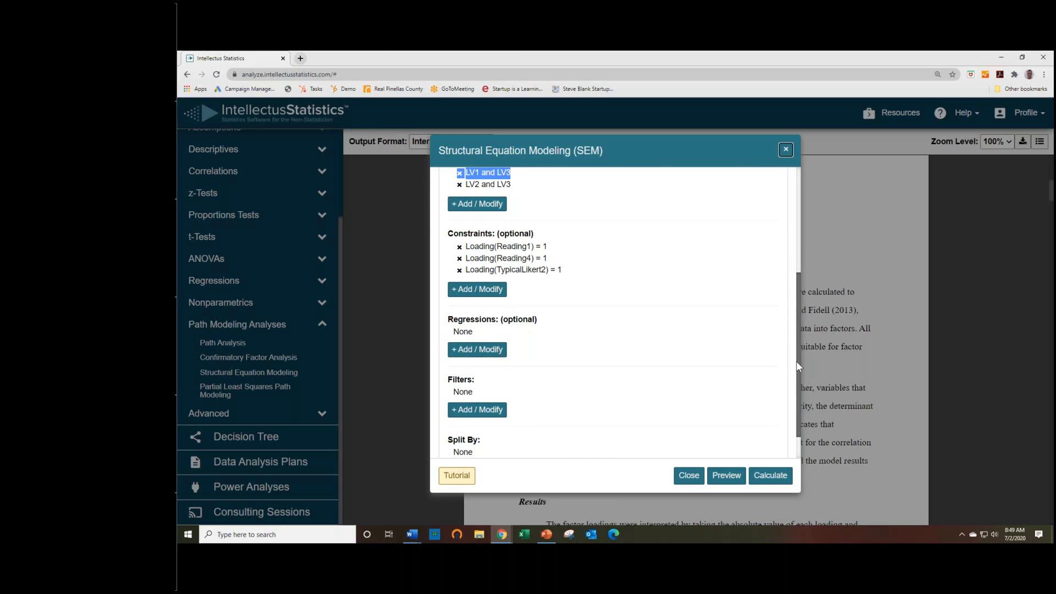
pyautogui.moveTo(797, 360); pyautogui.dragTo(786, 277)
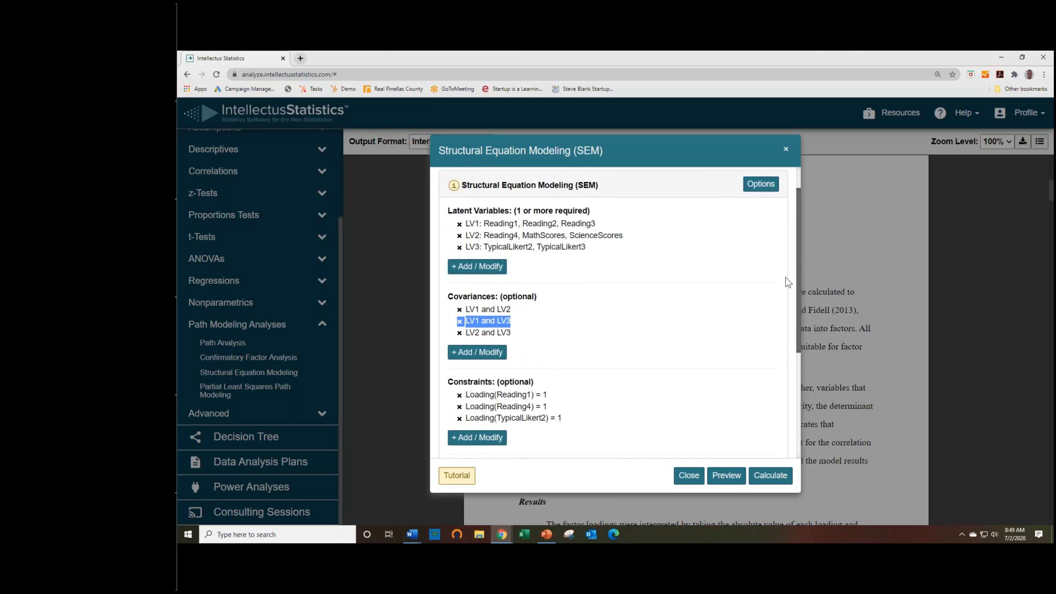
pyautogui.click(727, 476)
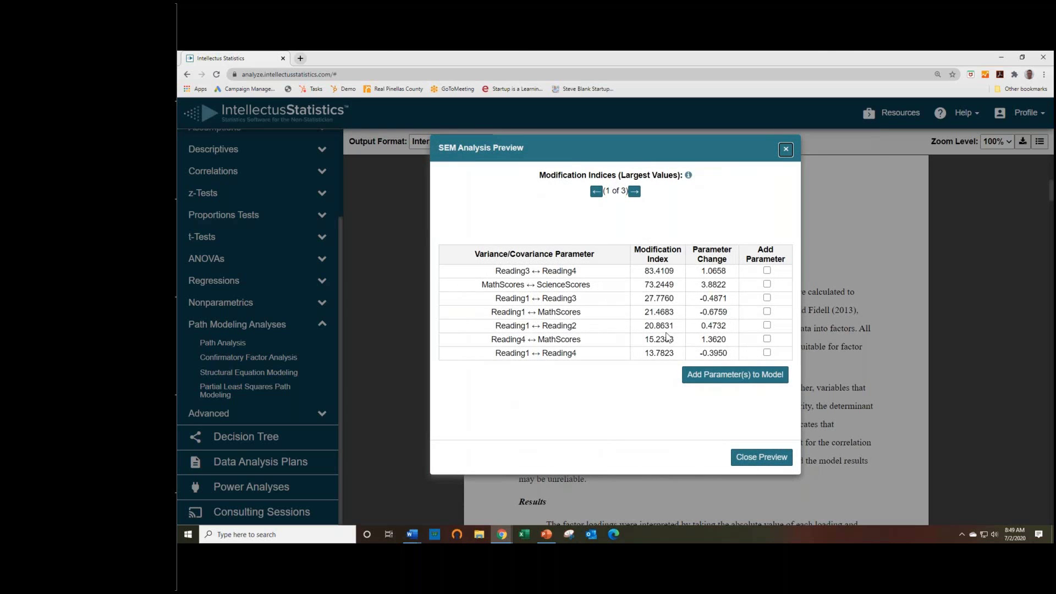
# Add the Reading3 ↔ Reading4 covariance (modification index 83.4109) to the model.
pyautogui.click(768, 270)
pyautogui.click(743, 375)
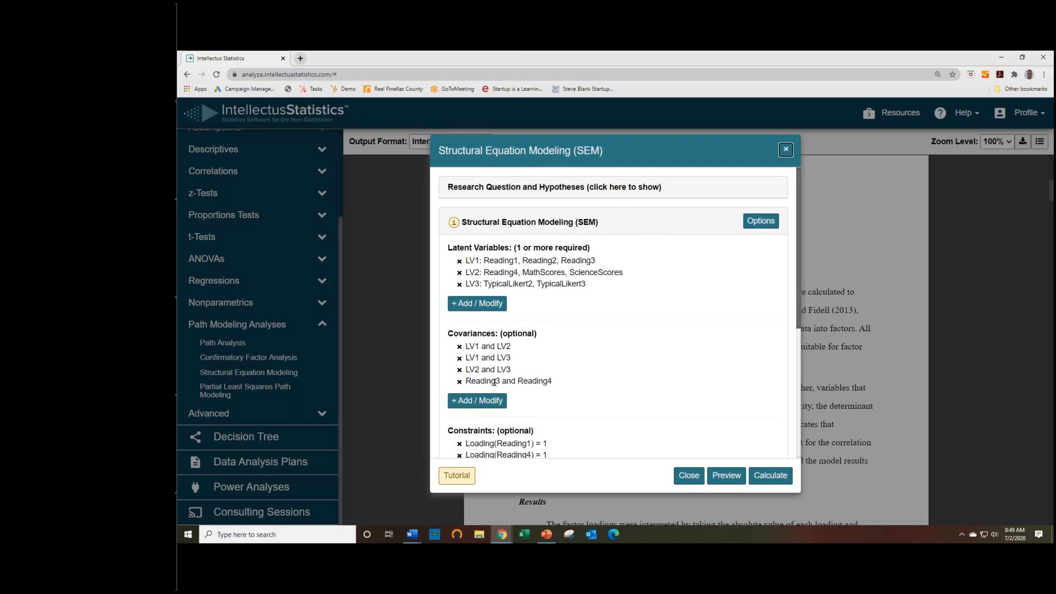
# Preview the model again, which warns of a Heywood case for TypicalLikert2.
pyautogui.click(727, 476)
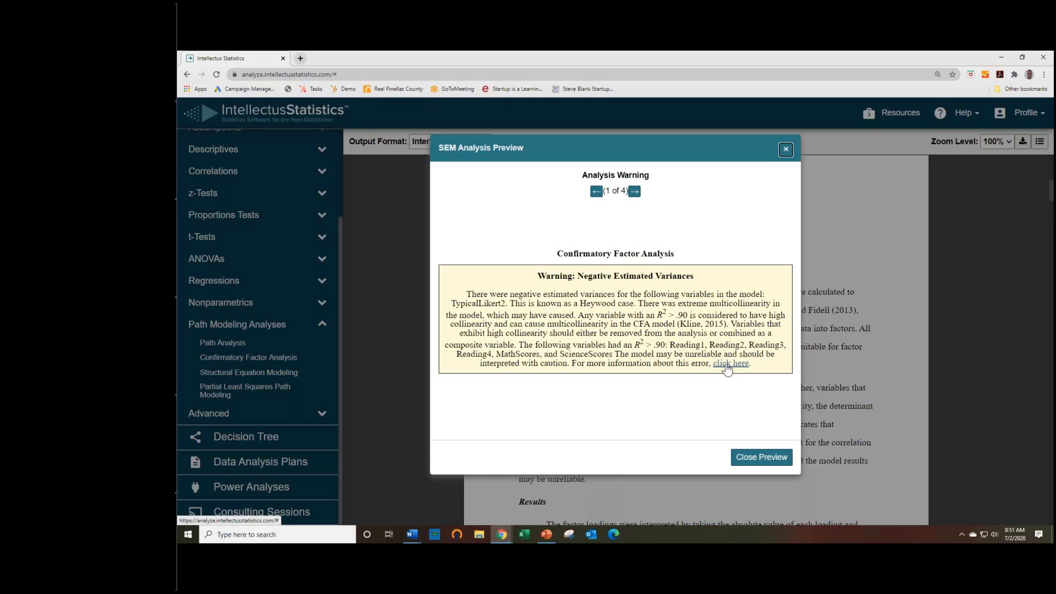
pyautogui.click(728, 364)
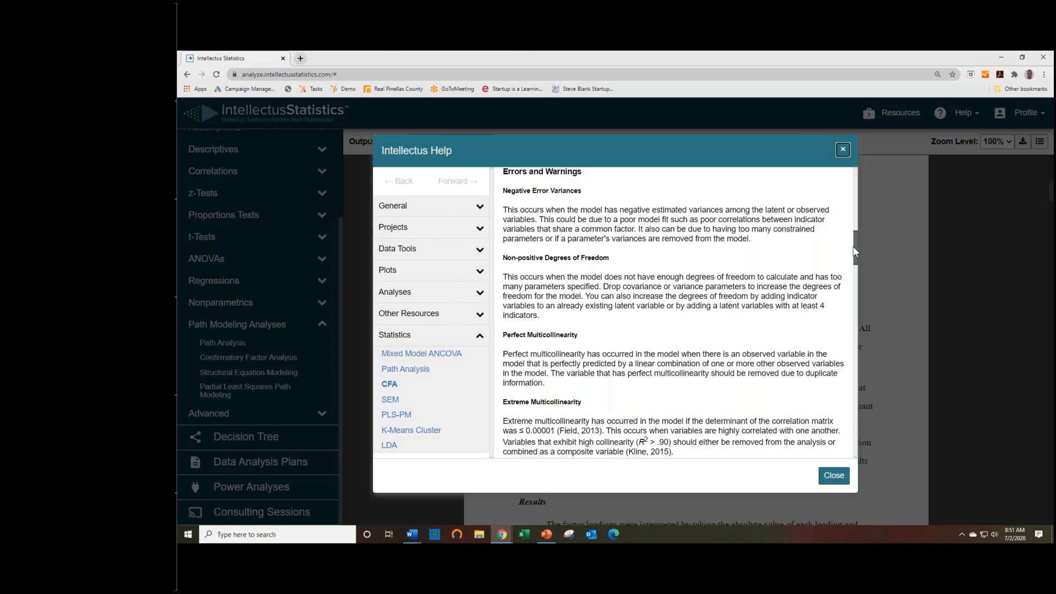
pyautogui.moveTo(856, 254); pyautogui.dragTo(842, 300)
pyautogui.click(834, 476)
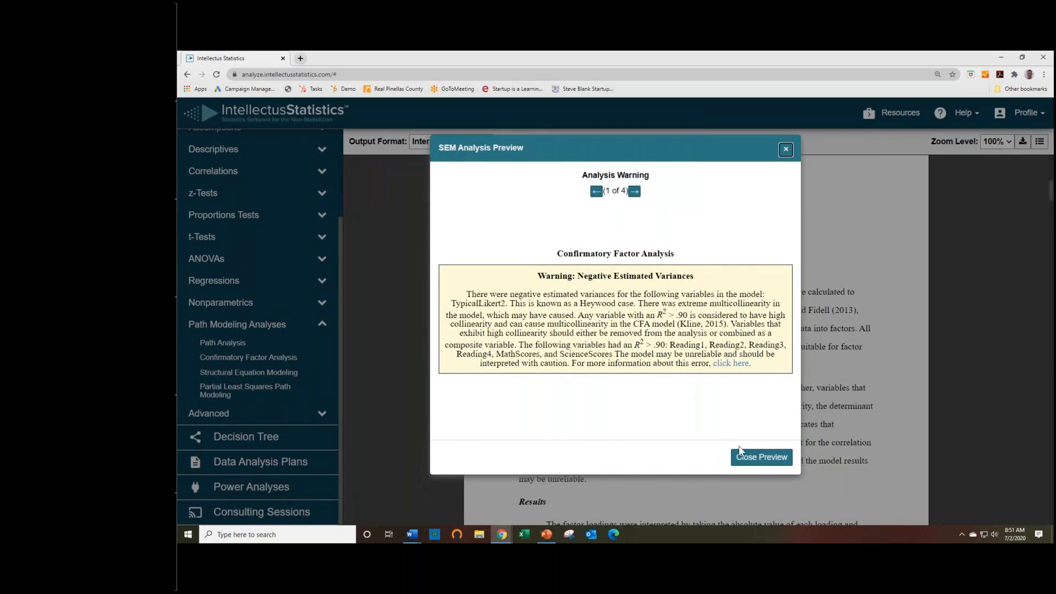
# Close the preview and delete the Reading3 ↔ Reading4 covariance.
pyautogui.click(745, 459)
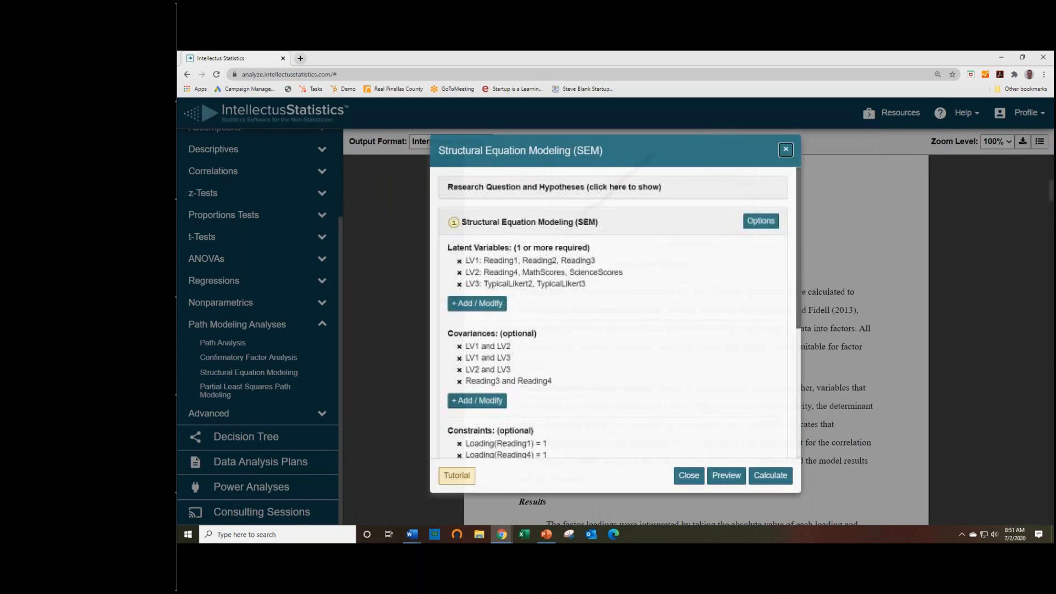
pyautogui.click(460, 381)
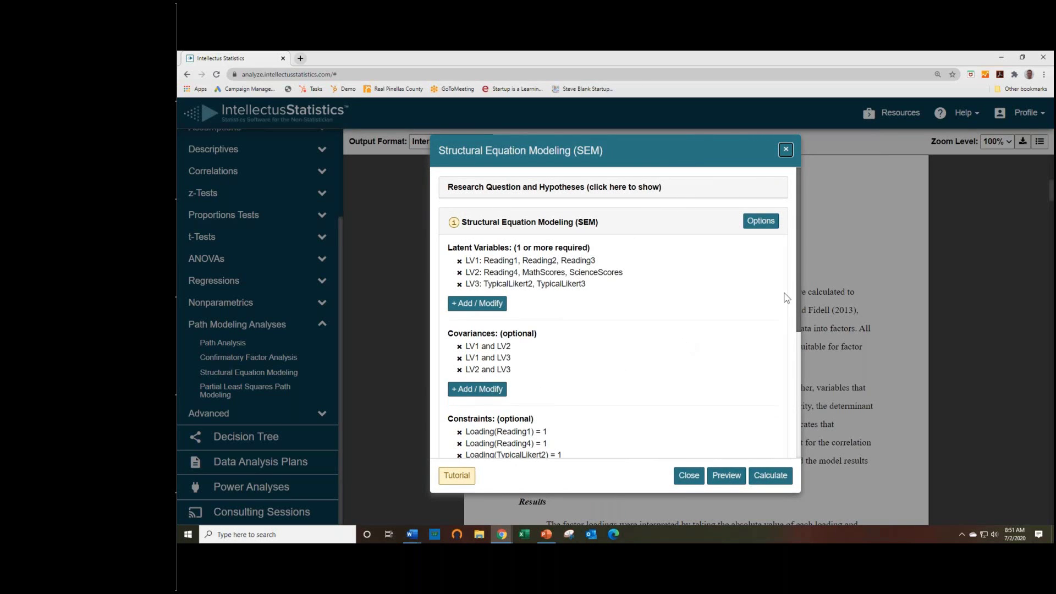
pyautogui.moveTo(796, 292); pyautogui.dragTo(791, 381)
# Add the regression path LV1 ~ LV2 in Regression Paths.
pyautogui.click(485, 394)
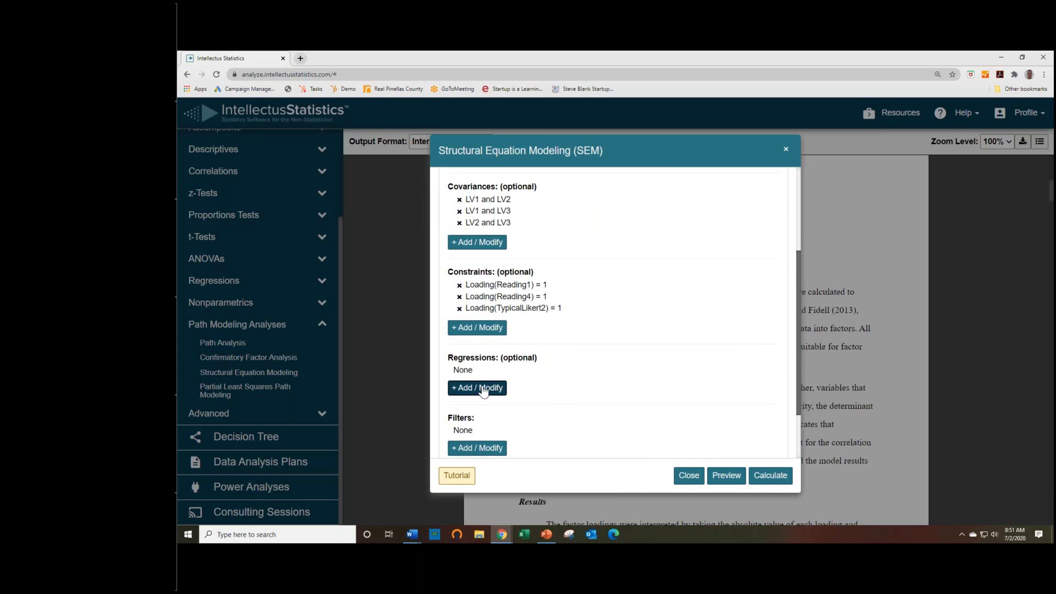
pyautogui.click(516, 292)
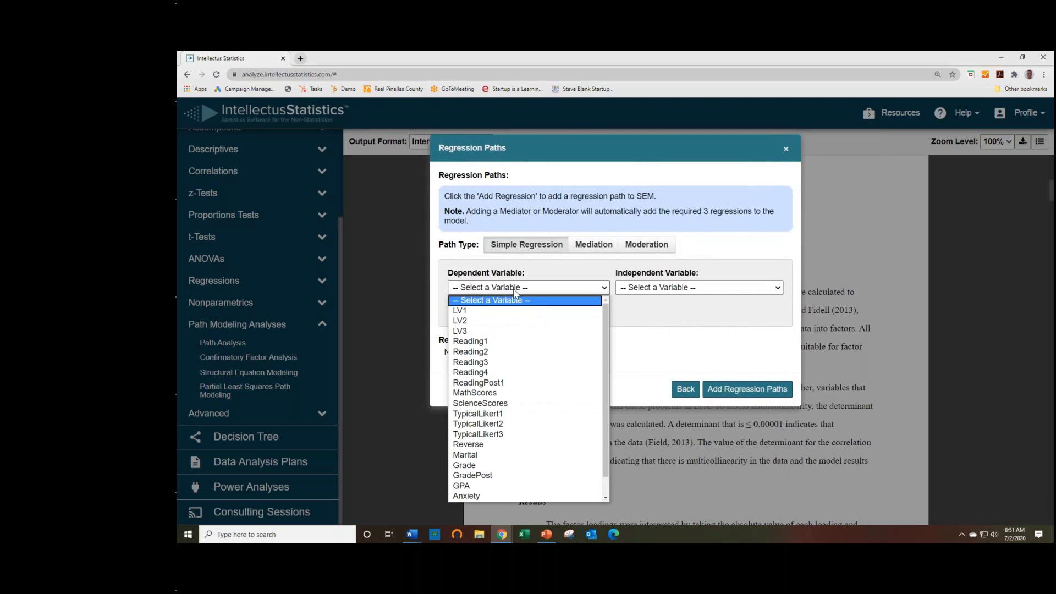
pyautogui.click(485, 311)
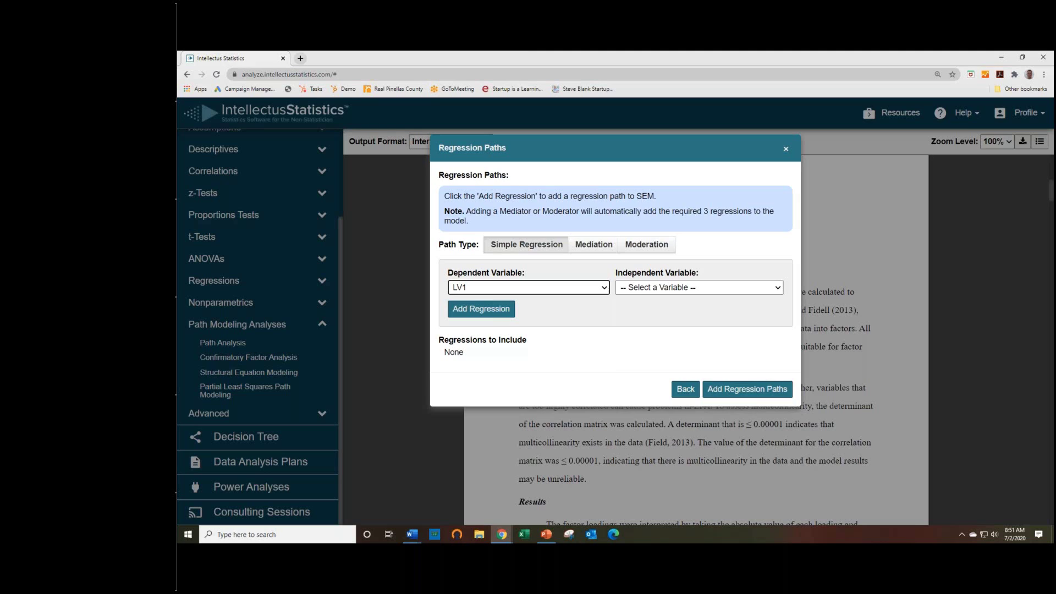
pyautogui.click(644, 288)
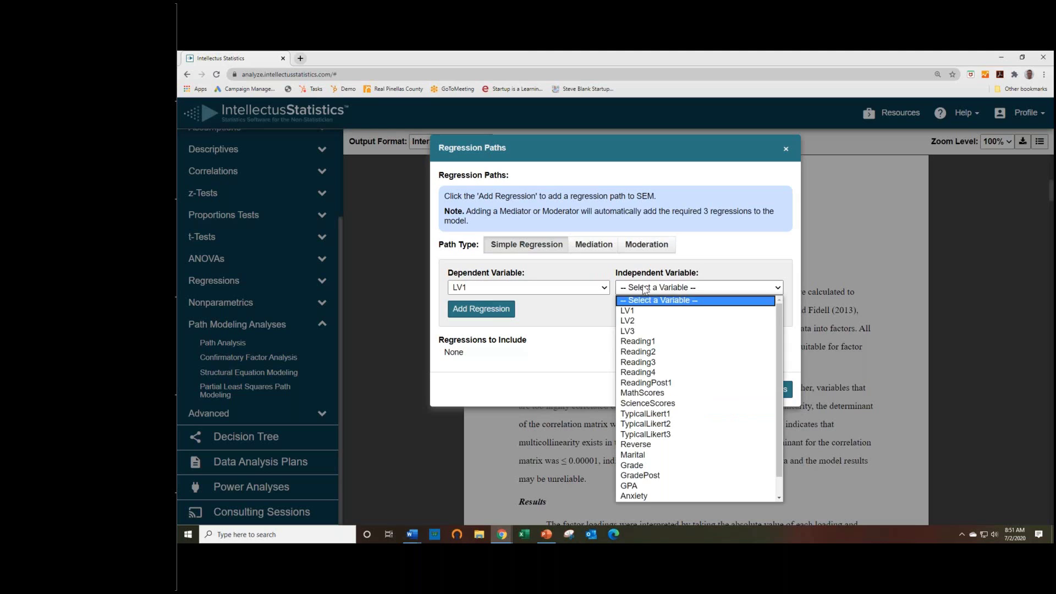
pyautogui.click(637, 322)
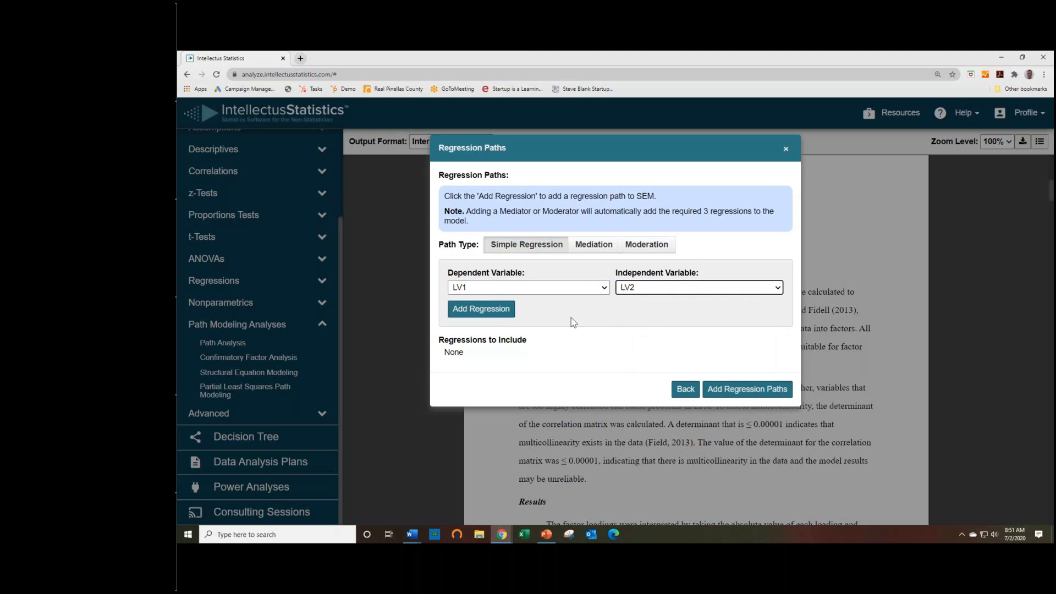
pyautogui.click(496, 314)
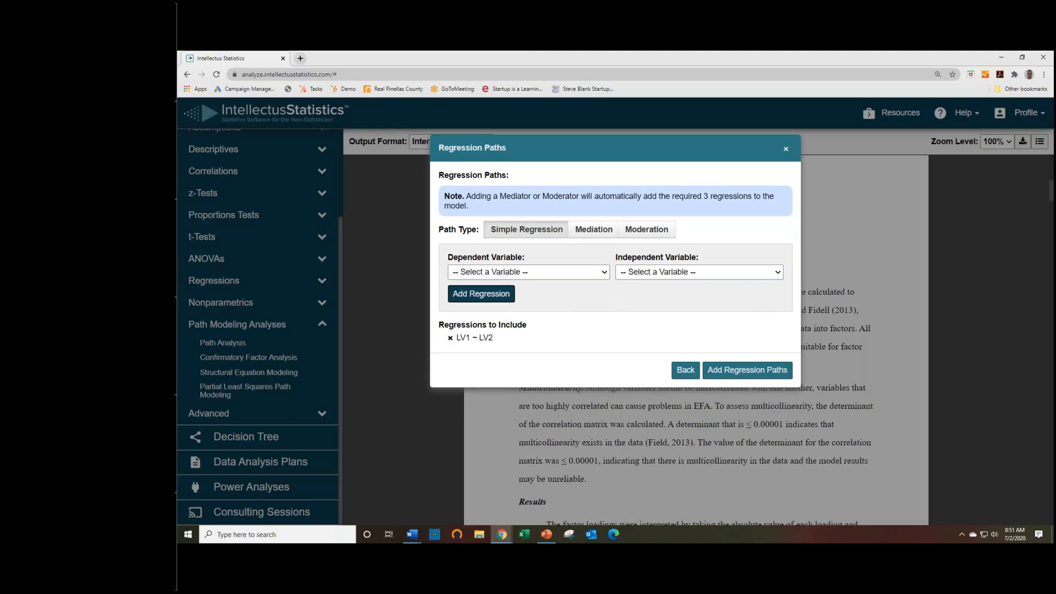
# Add the regression path LV1 ~ LV3 and save both paths to the model.
pyautogui.click(515, 275)
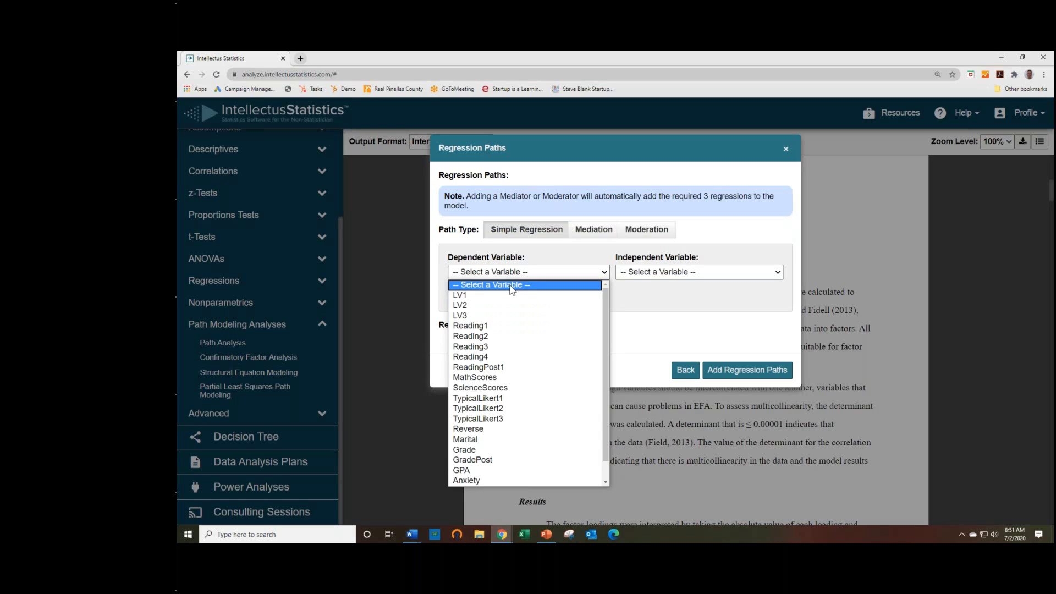
pyautogui.click(505, 296)
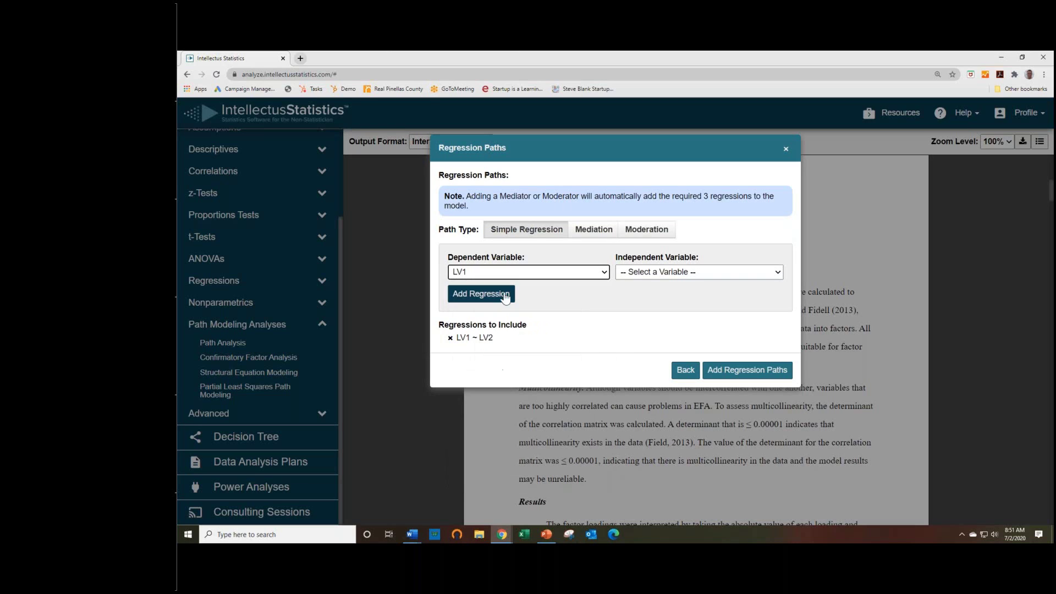
pyautogui.click(678, 274)
pyautogui.click(645, 315)
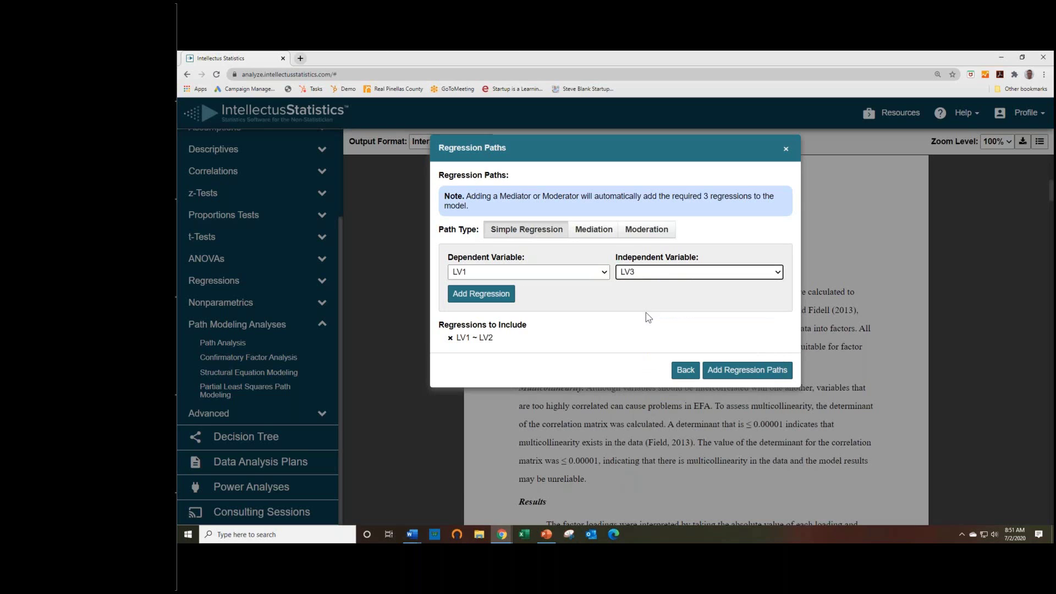
pyautogui.click(493, 296)
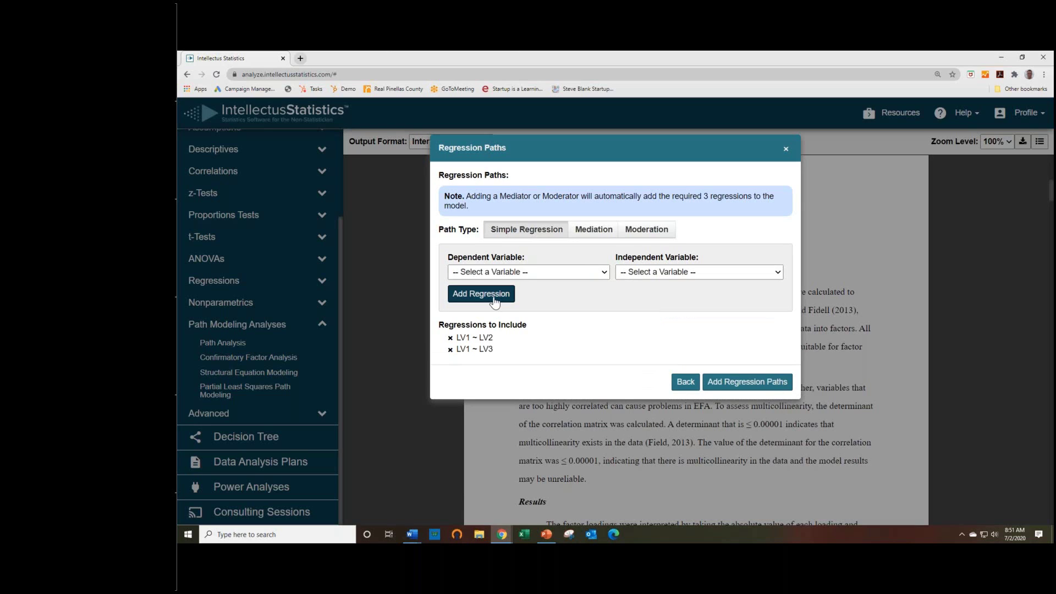
pyautogui.click(734, 387)
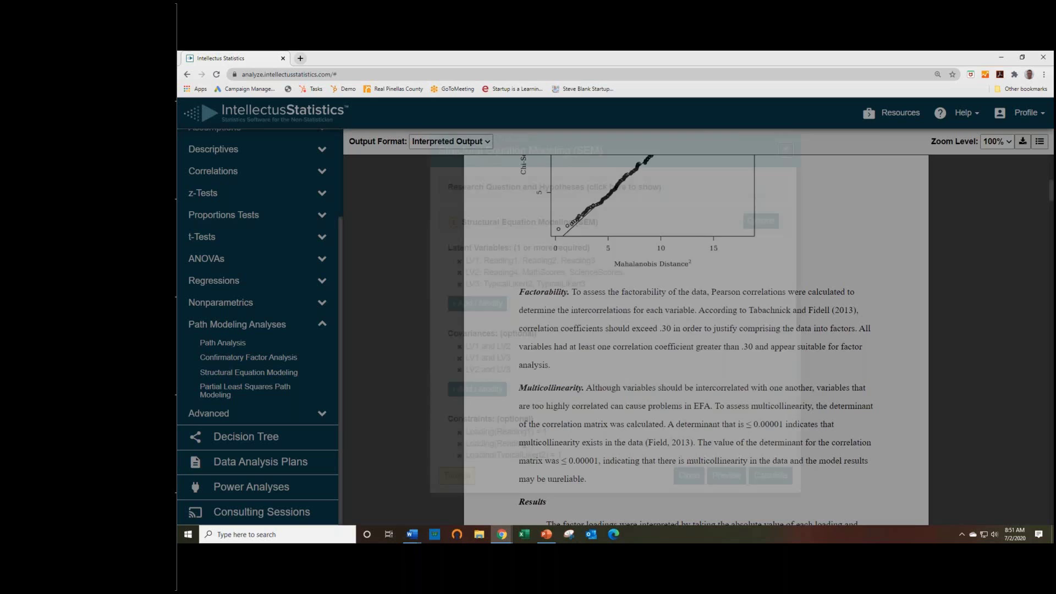
# Calculate the SEM model and scroll through the report's introduction and normality assumption.
pyautogui.click(774, 478)
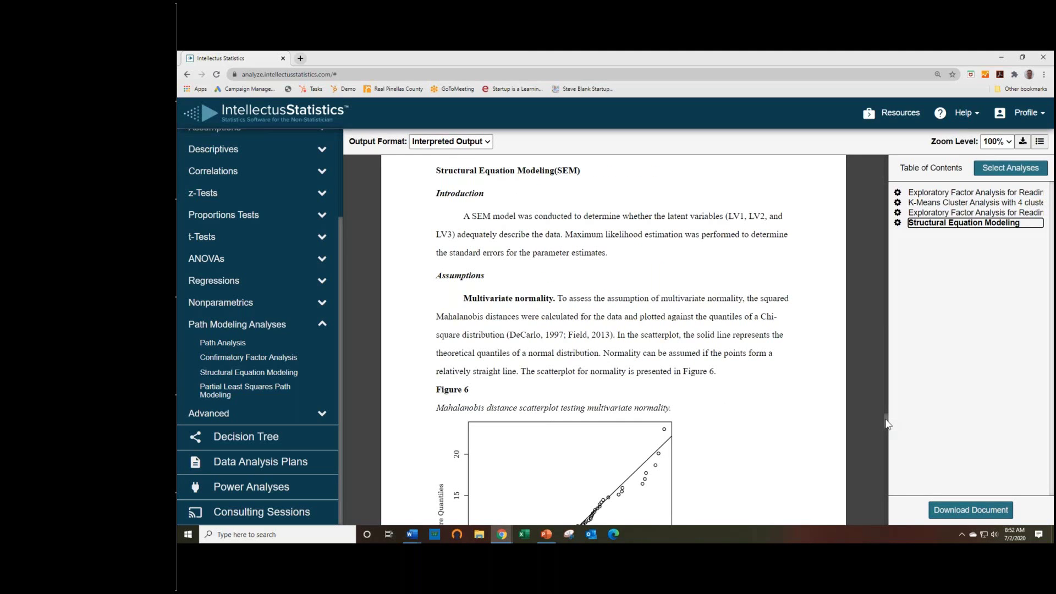
pyautogui.moveTo(887, 424); pyautogui.dragTo(891, 437)
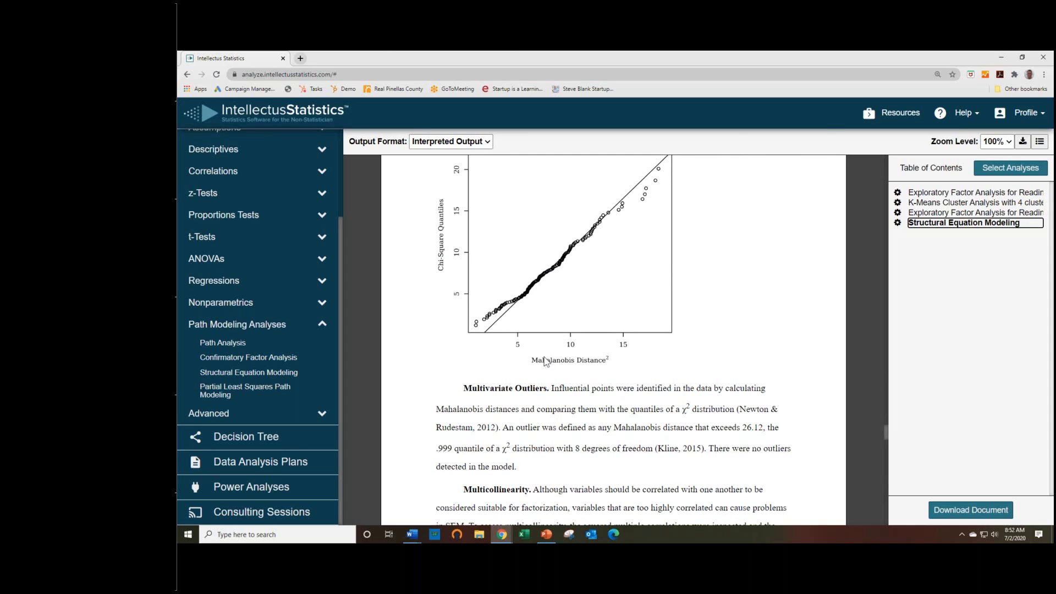
pyautogui.moveTo(477, 325)
# Scroll the SEM report down to the Multicollinearity paragraph.
pyautogui.moveTo(885, 434); pyautogui.dragTo(888, 446)
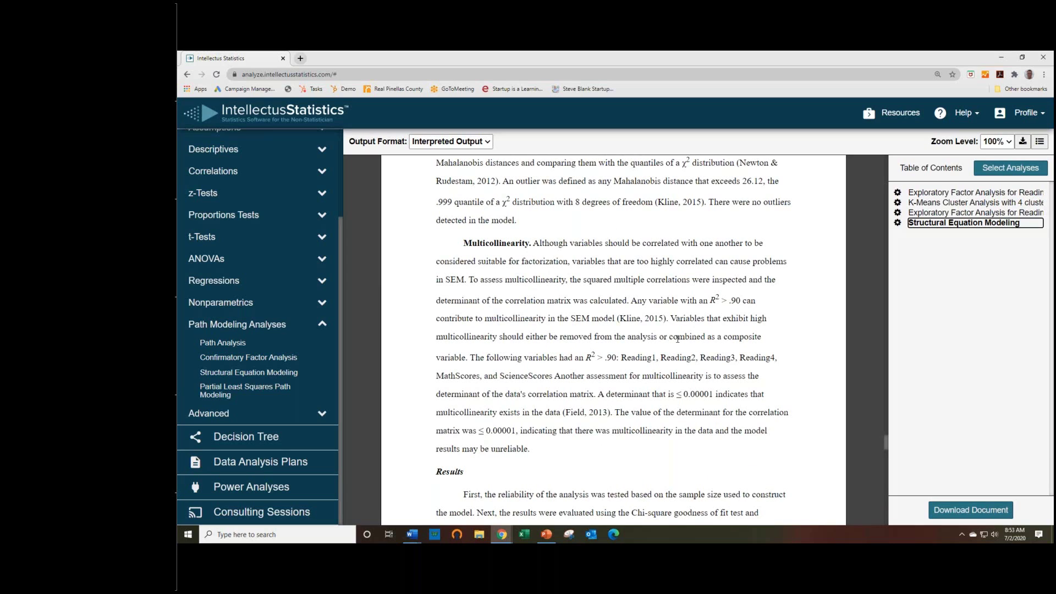
pyautogui.moveTo(592, 358)
# Scroll the SEM report down to Table 10's unstandardized and standardized loadings with significance levels.
pyautogui.scroll(-2, 885, 447)
pyautogui.scroll(-1, 887, 450)
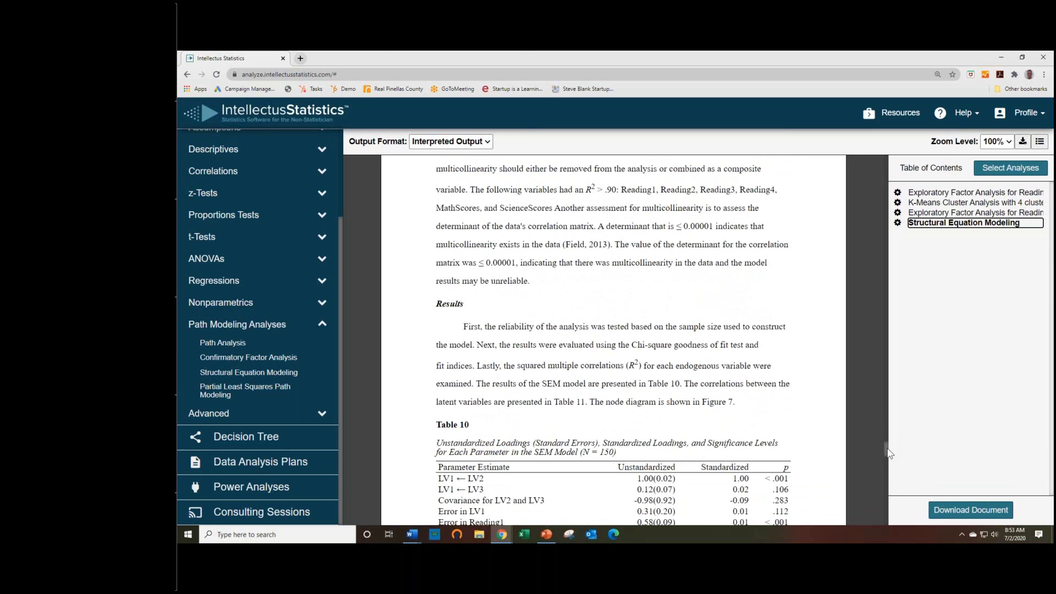
pyautogui.scroll(-2, 889, 455)
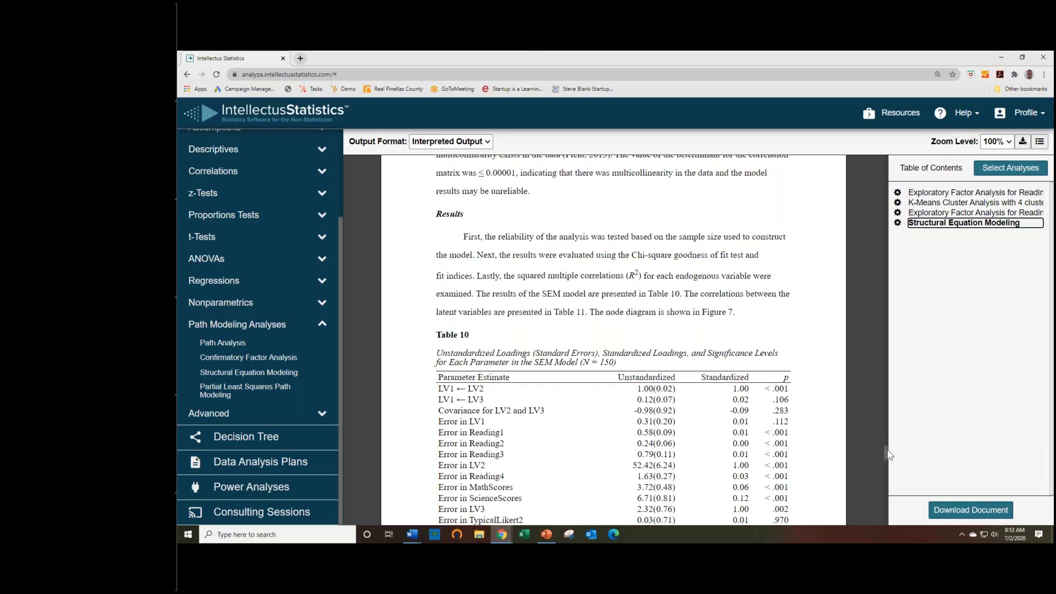
pyautogui.moveTo(888, 449); pyautogui.dragTo(890, 454)
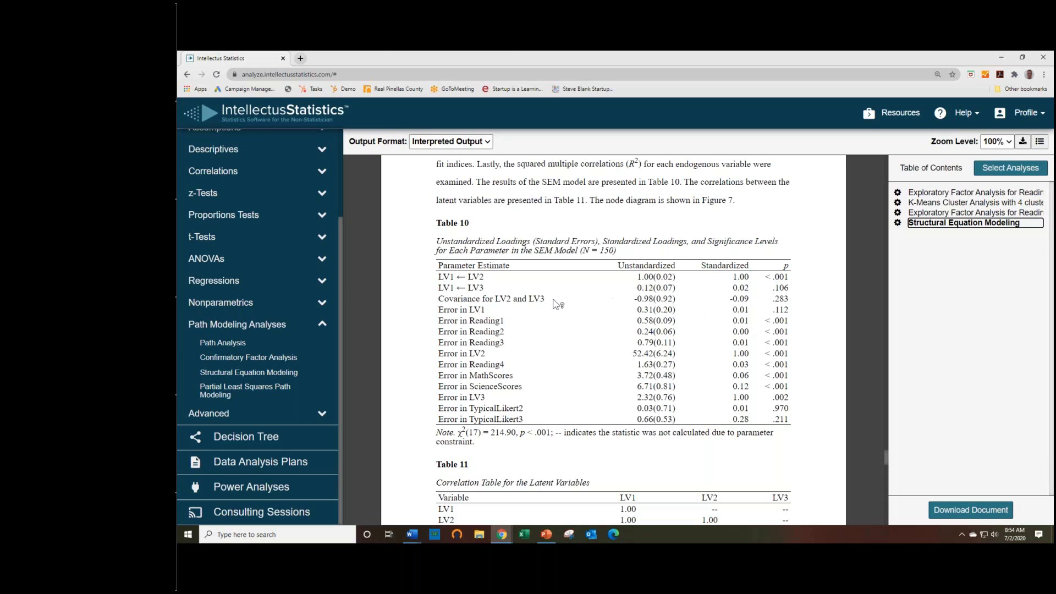
pyautogui.moveTo(622, 302)
# Scroll past Table 10 to Table 11's LV1–LV3 correlations and the Figure 7 node diagram.
pyautogui.scroll(-3, 886, 462)
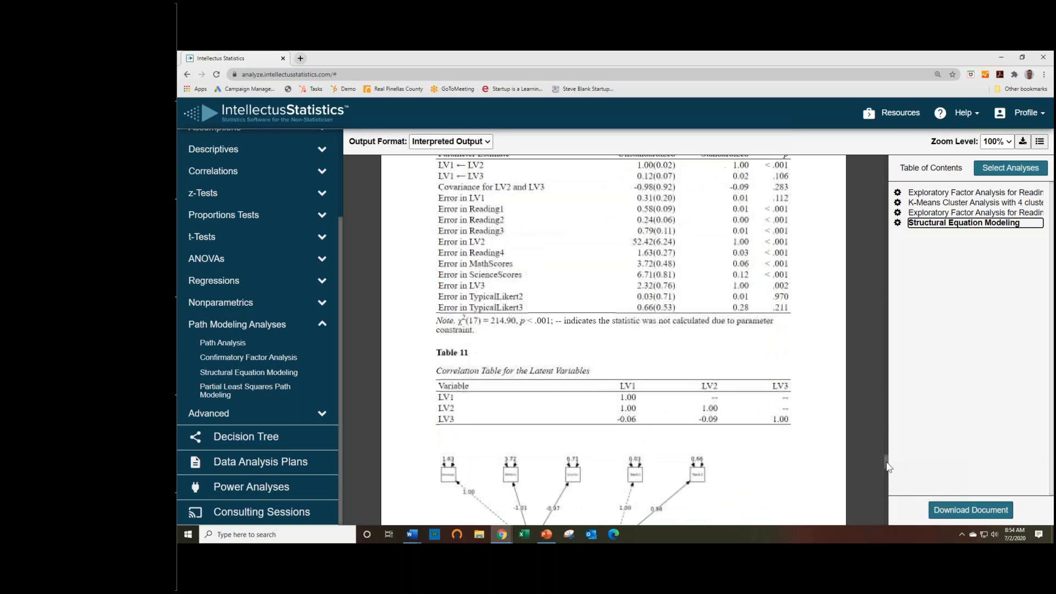
pyautogui.scroll(-2, 891, 468)
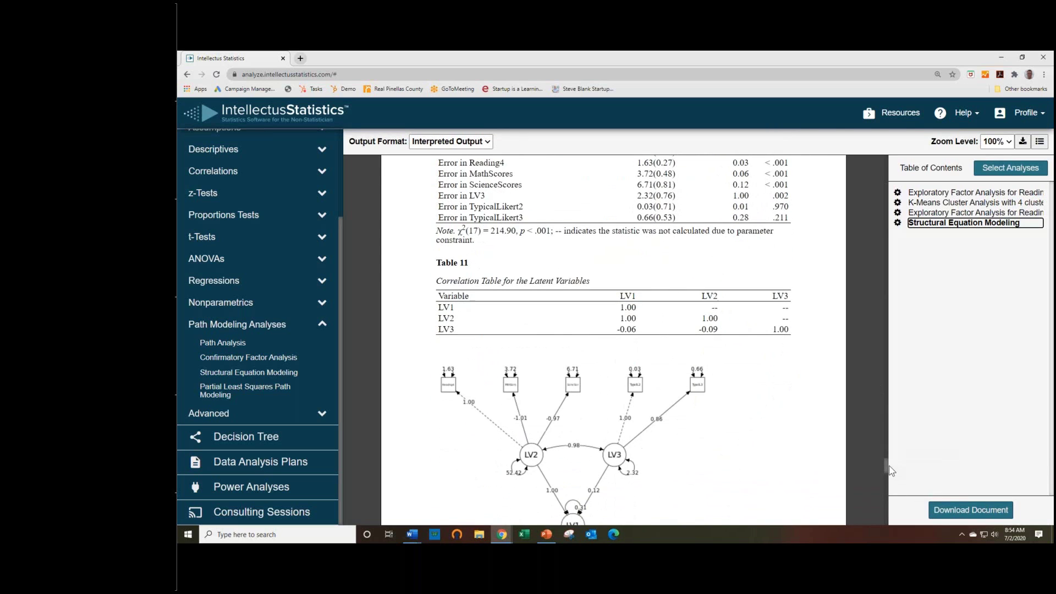
pyautogui.scroll(-1, 891, 471)
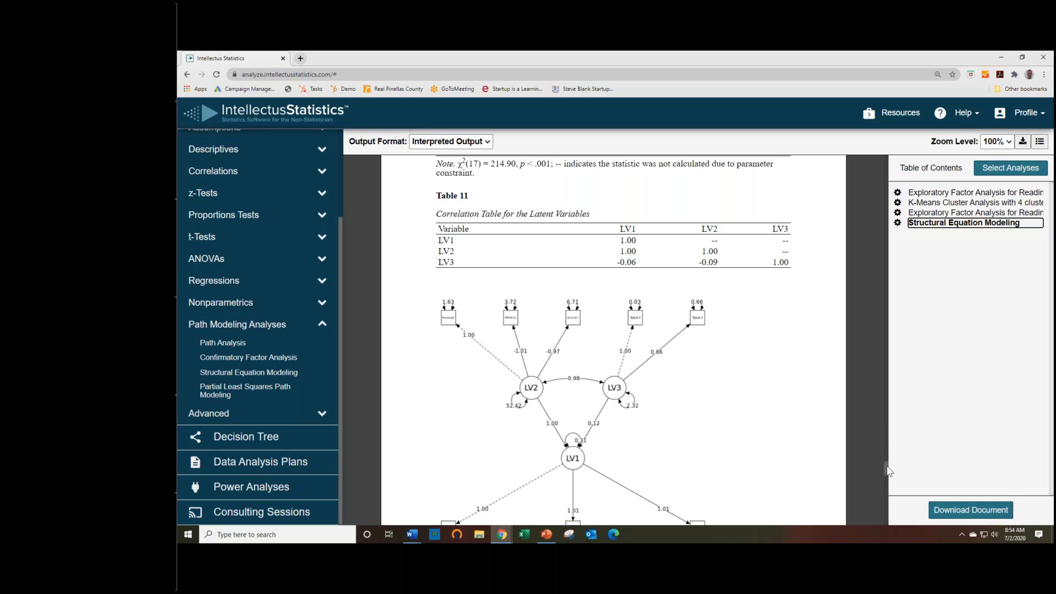
pyautogui.moveTo(887, 471); pyautogui.dragTo(895, 480)
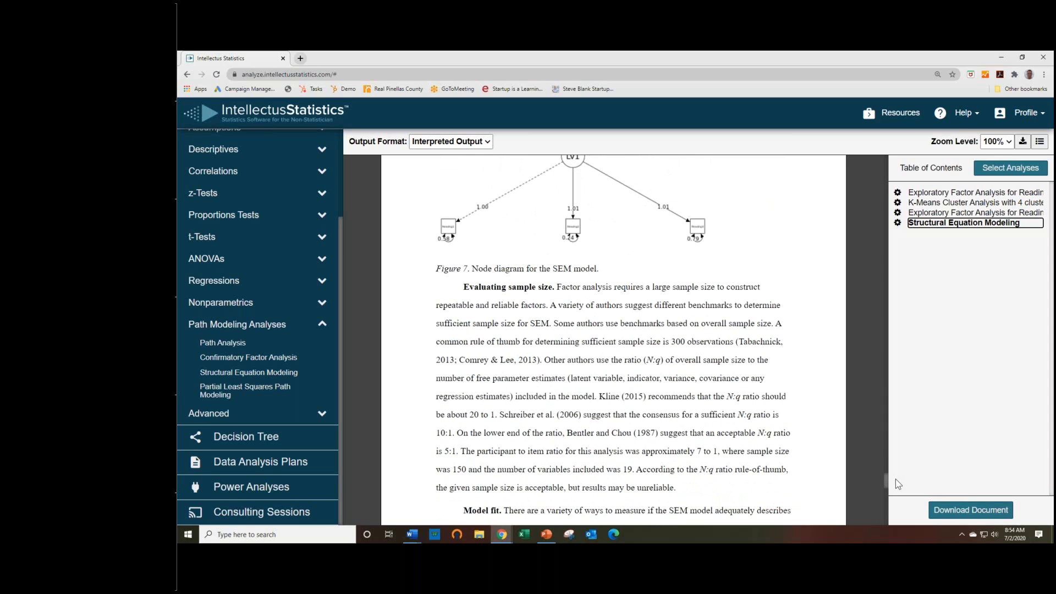
# Move down through the sample size and χ² fit text to Table 12 (CFI 0.93, RMSEA 0.28).
pyautogui.scroll(-2, 896, 480)
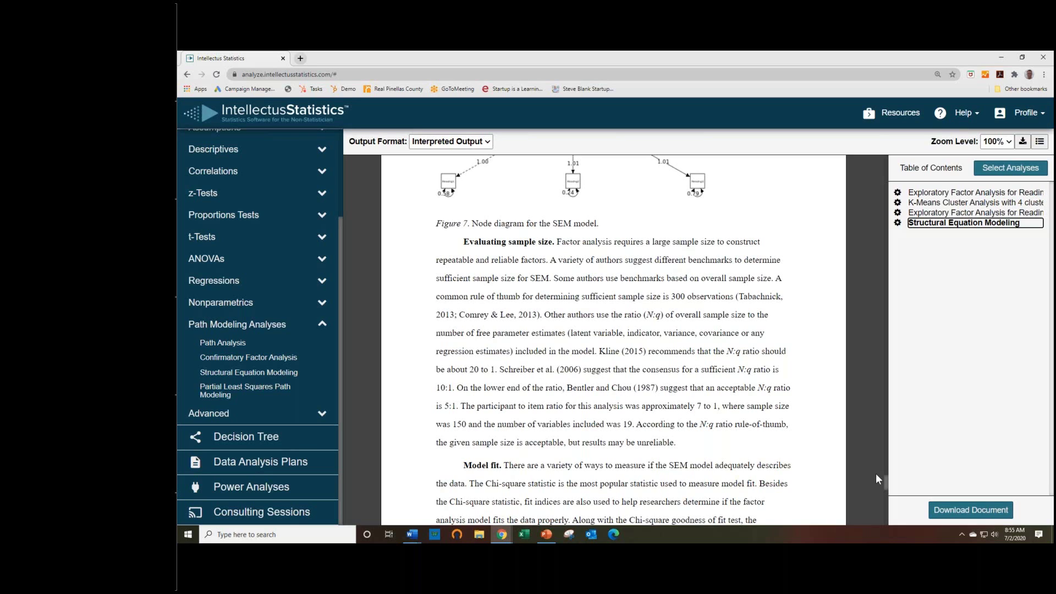
pyautogui.moveTo(885, 484); pyautogui.dragTo(888, 492)
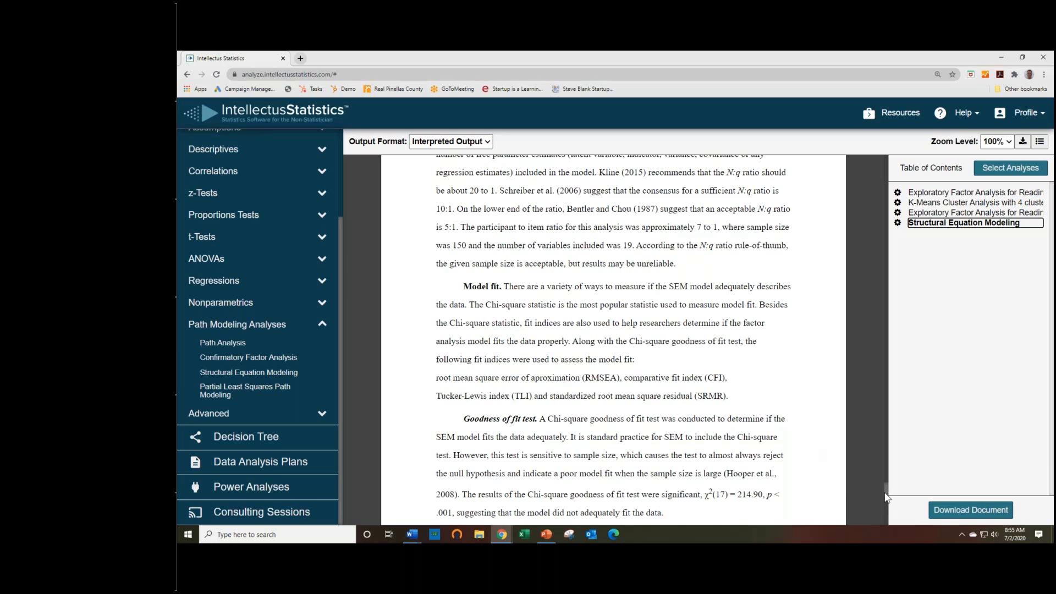
pyautogui.moveTo(886, 494); pyautogui.dragTo(886, 500)
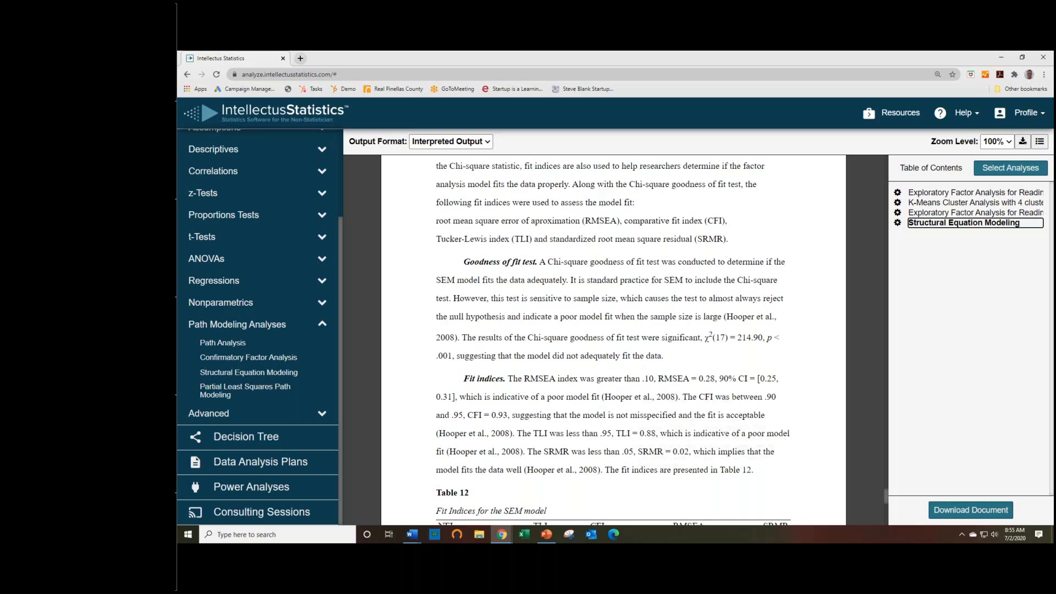
pyautogui.moveTo(624, 435)
pyautogui.scroll(-2, 886, 499)
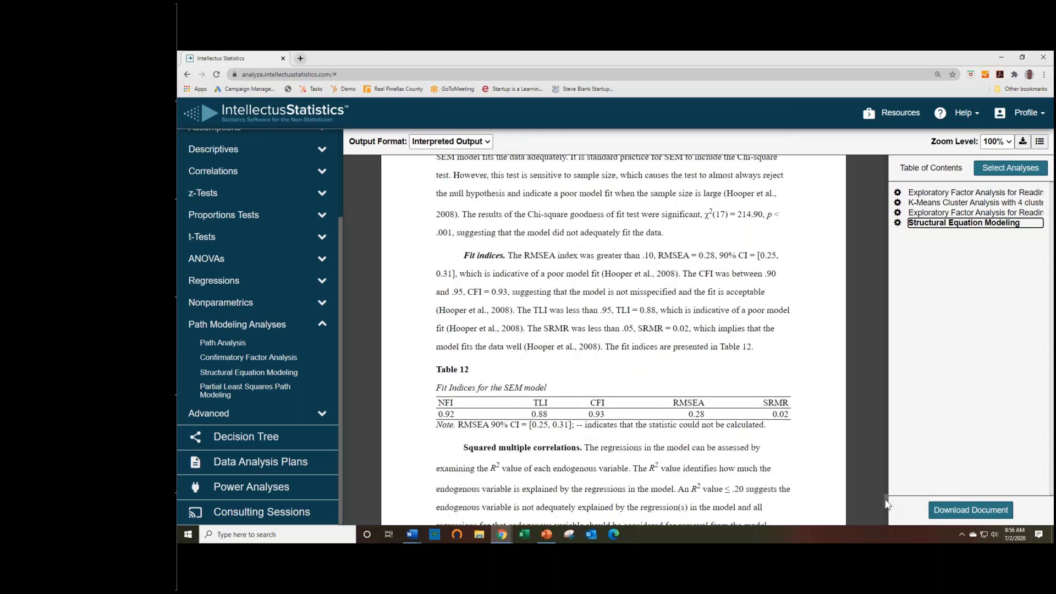
# Scroll to the report's end showing Table 13 R² values and the LV2/LV3 regression interpretations.
pyautogui.scroll(-1, 887, 502)
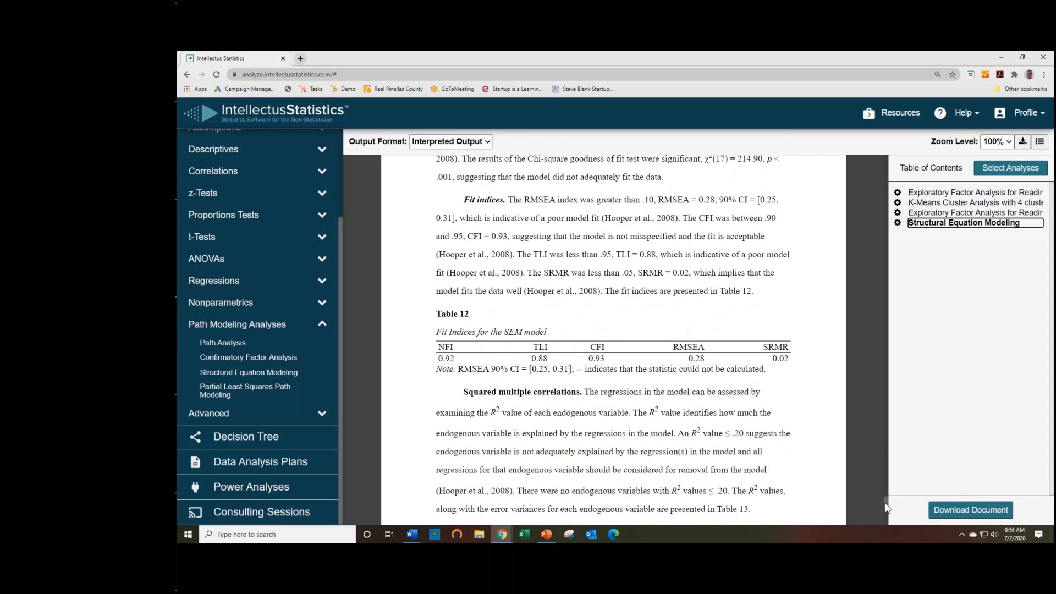
pyautogui.scroll(-1, 887, 507)
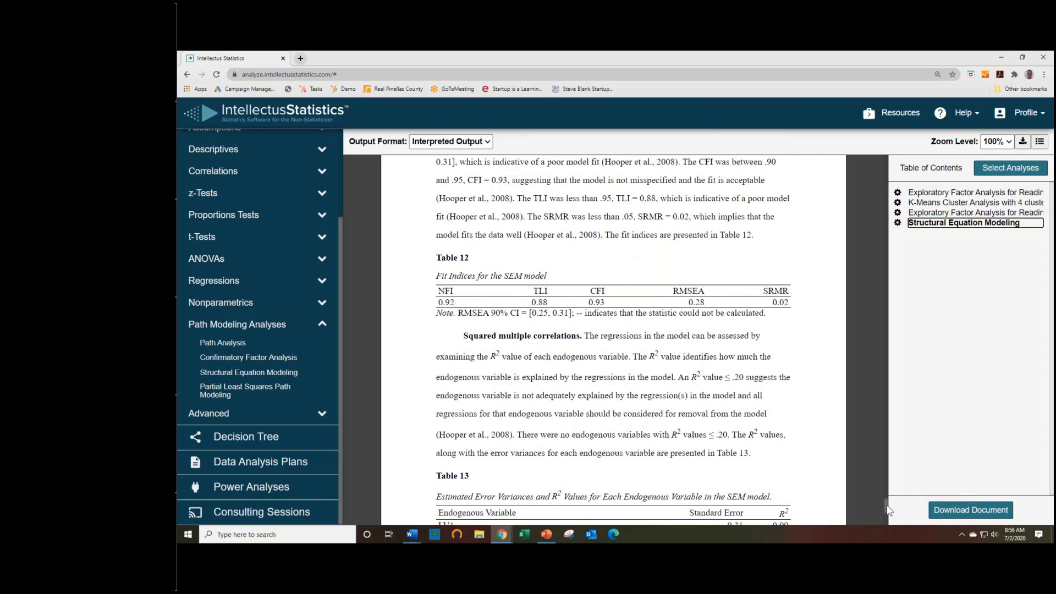
pyautogui.scroll(-3, 890, 511)
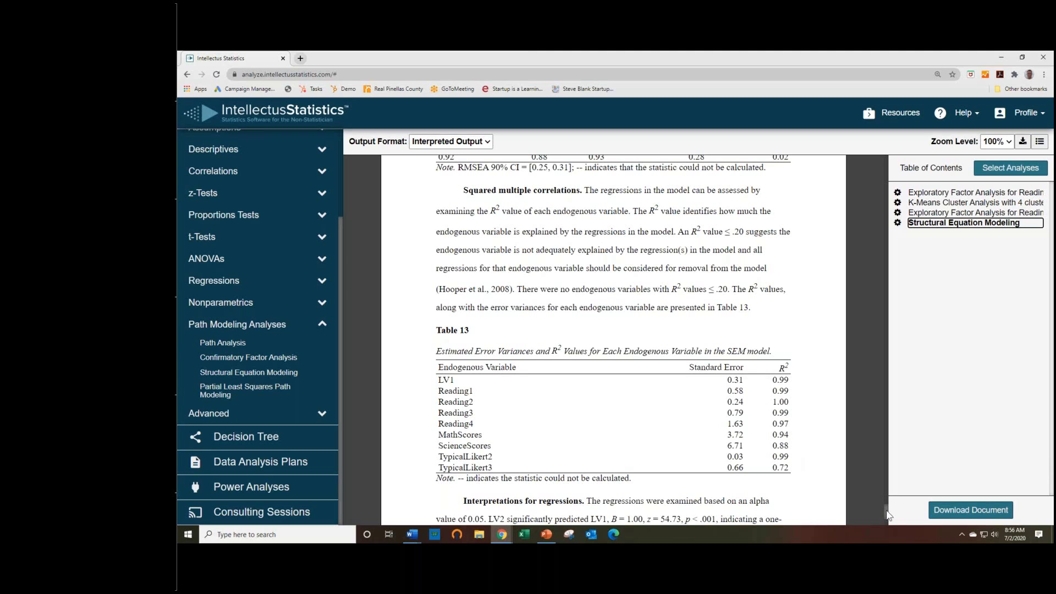
pyautogui.scroll(-3, 887, 514)
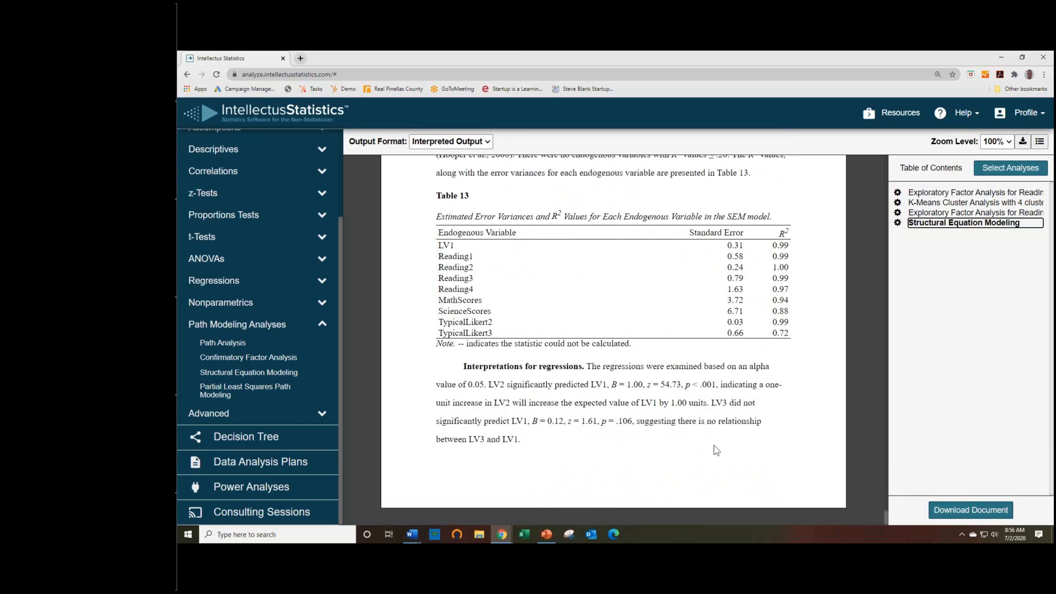